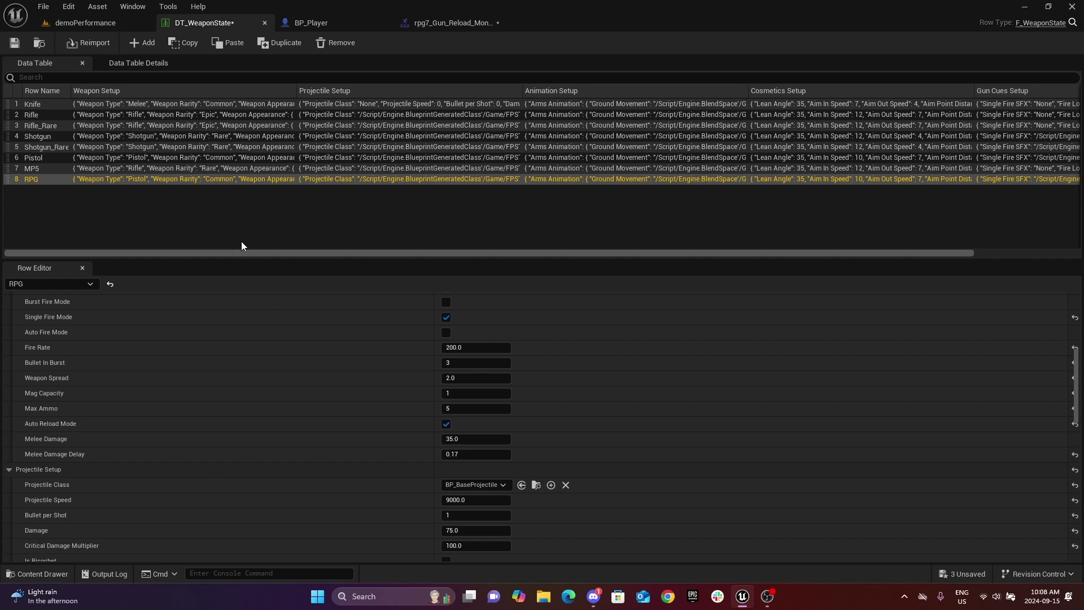
Step: Scroll the RPG row editor to find Projectile Class set to BP_BaseProjectile
{"action": "scroll", "coordinate": [259, 428], "scroll_direction": "up", "scroll_amount": 3}
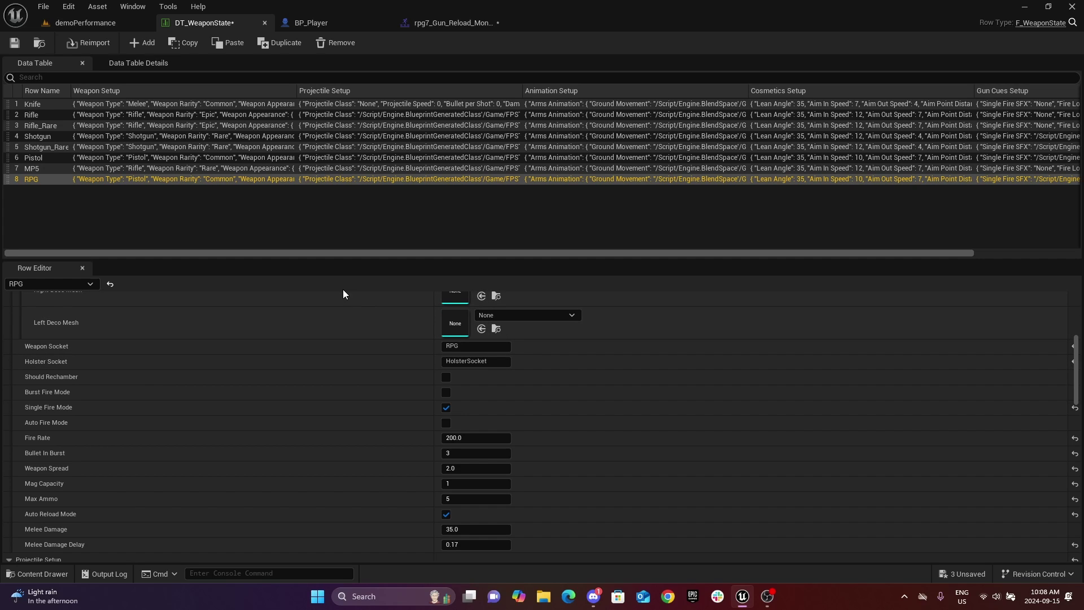
{"action": "scroll", "coordinate": [297, 406], "scroll_direction": "down", "scroll_amount": 5}
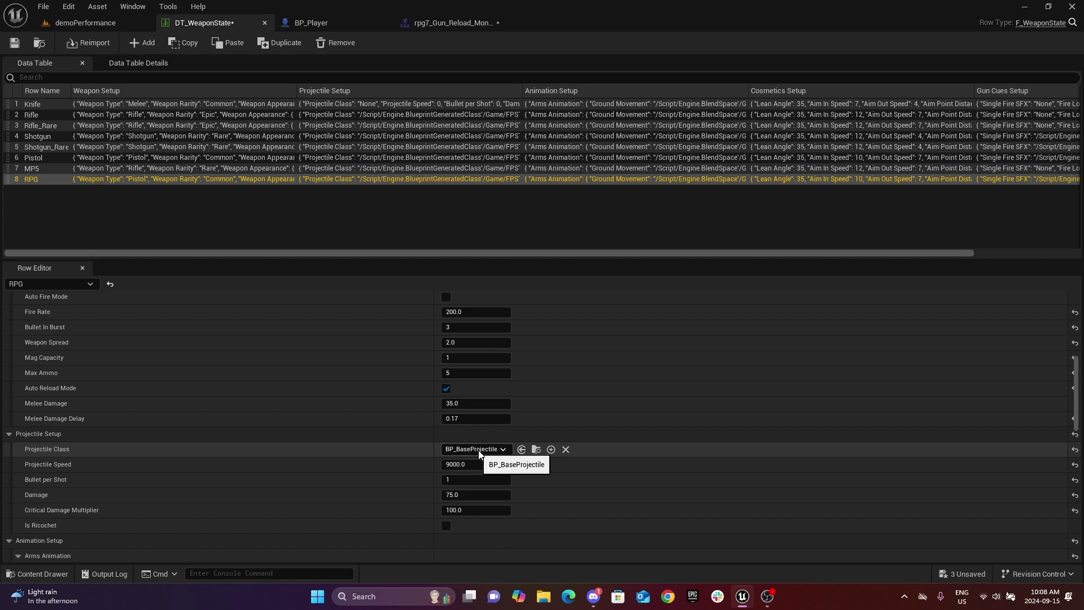
Step: Locate BP_BaseProjectile in Actors and create its child blueprint BP_RPG_Projectile
{"action": "left_click", "coordinate": [537, 449]}
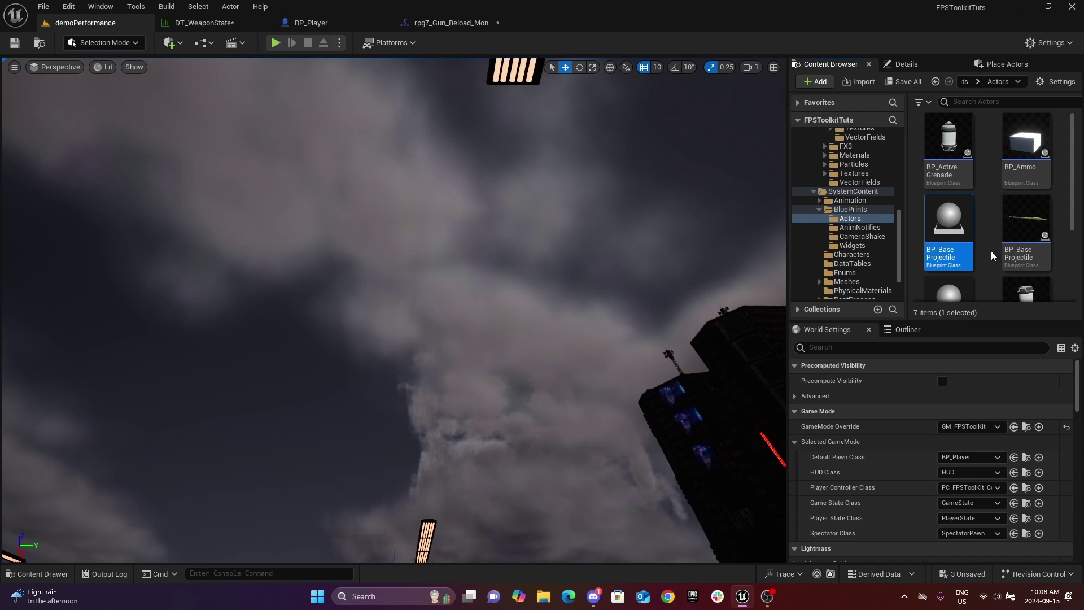
{"action": "right_click", "coordinate": [968, 226]}
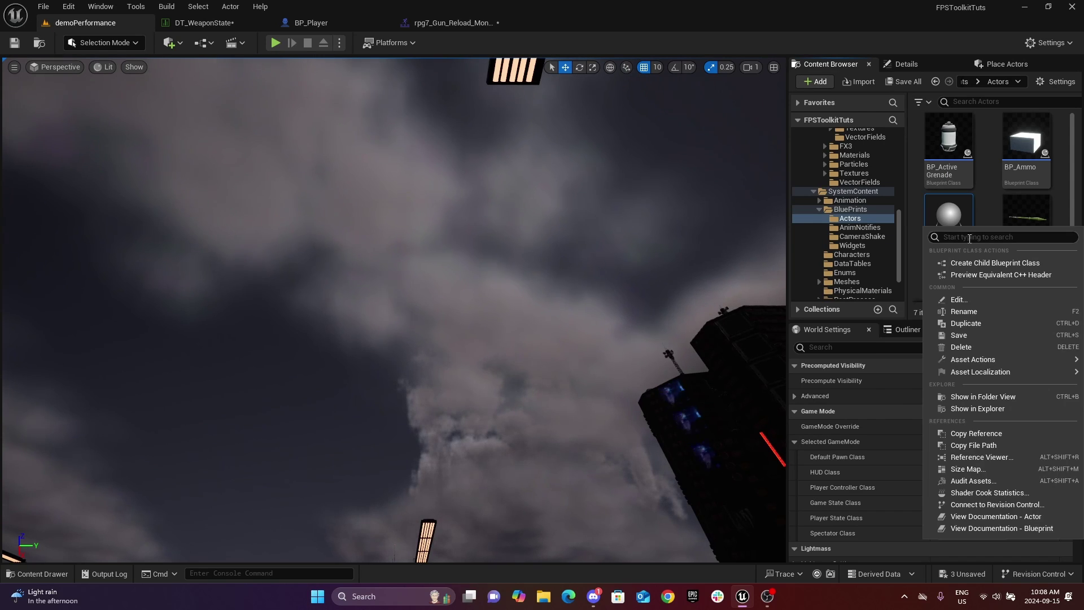
{"action": "left_click", "coordinate": [969, 266]}
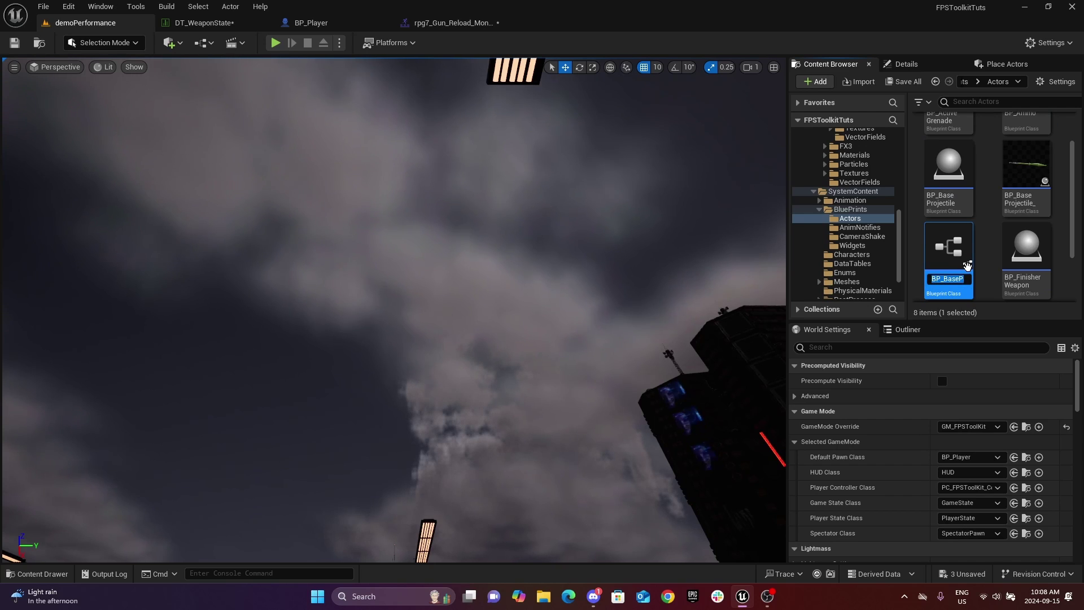
{"action": "key", "text": "End"}
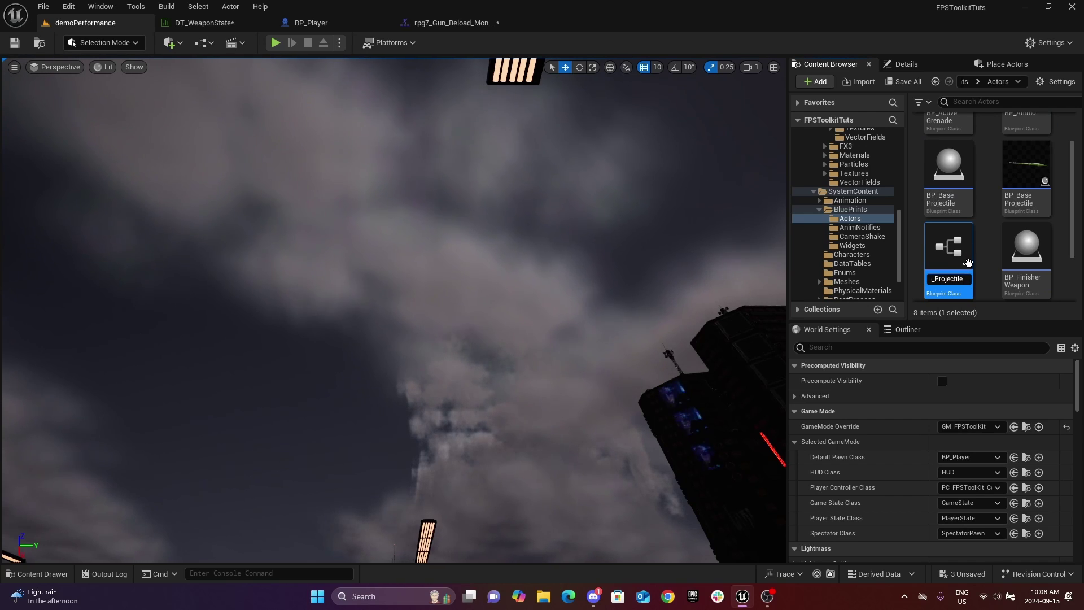
{"action": "key", "text": "Return"}
{"action": "scroll", "coordinate": [969, 237], "scroll_direction": "down", "scroll_amount": 2}
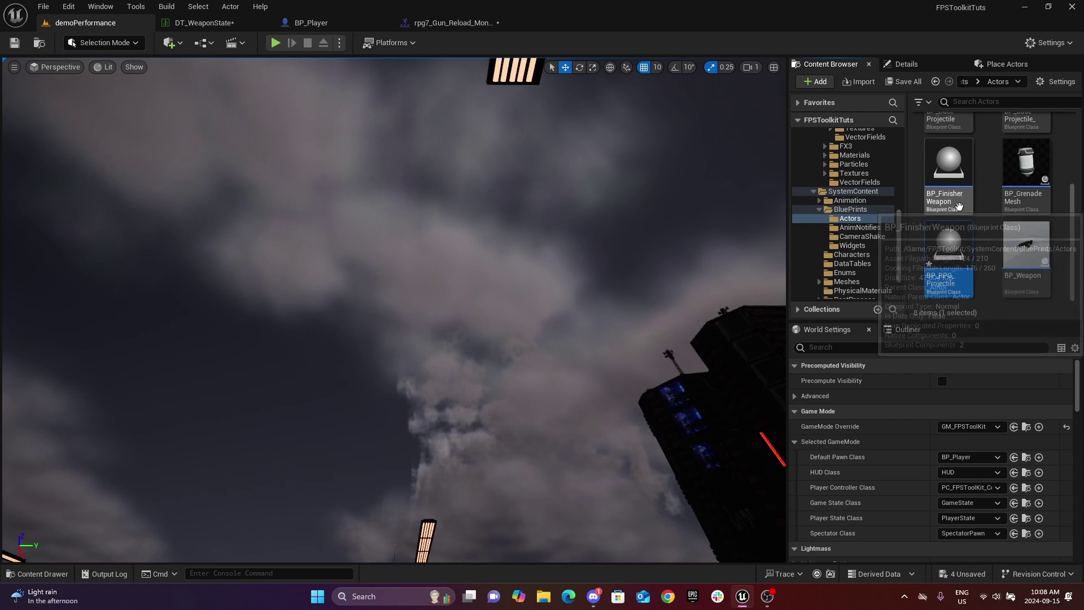
{"action": "scroll", "coordinate": [962, 192], "scroll_direction": "up", "scroll_amount": 2}
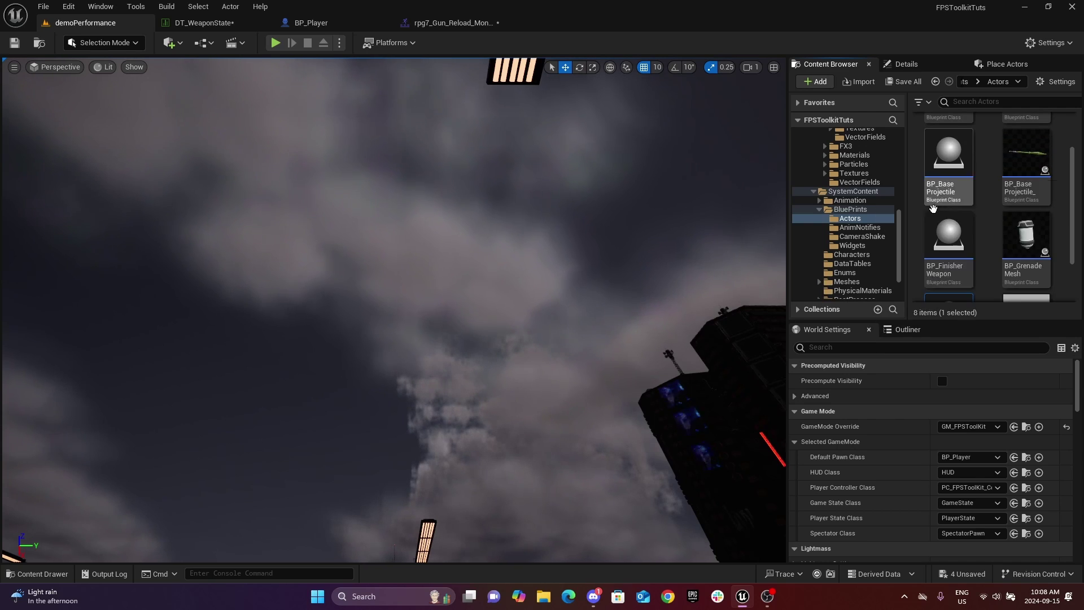
{"action": "double_click", "coordinate": [955, 162]}
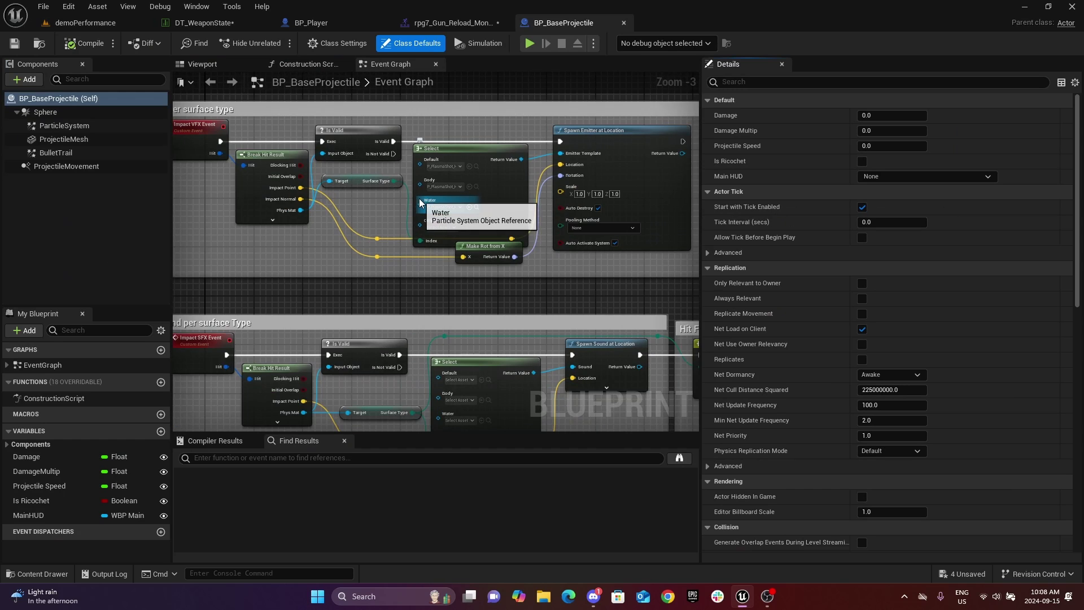
{"action": "scroll", "coordinate": [421, 191], "scroll_direction": "down", "scroll_amount": 5}
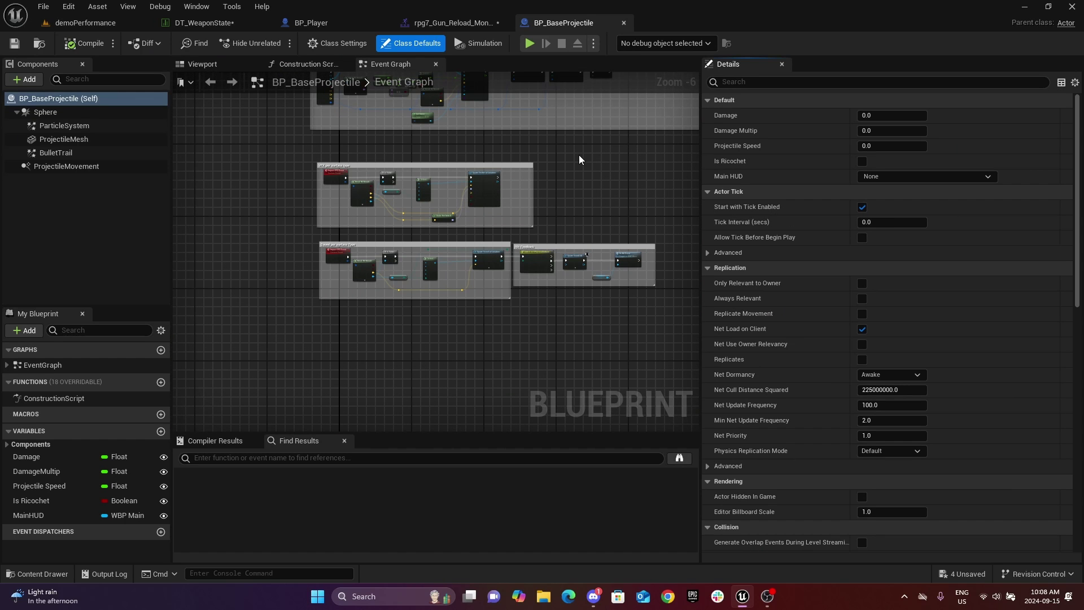
{"action": "right_click_drag", "start_coordinate": [579, 160], "coordinate": [513, 221]}
{"action": "scroll", "coordinate": [340, 272], "scroll_direction": "up", "scroll_amount": 1}
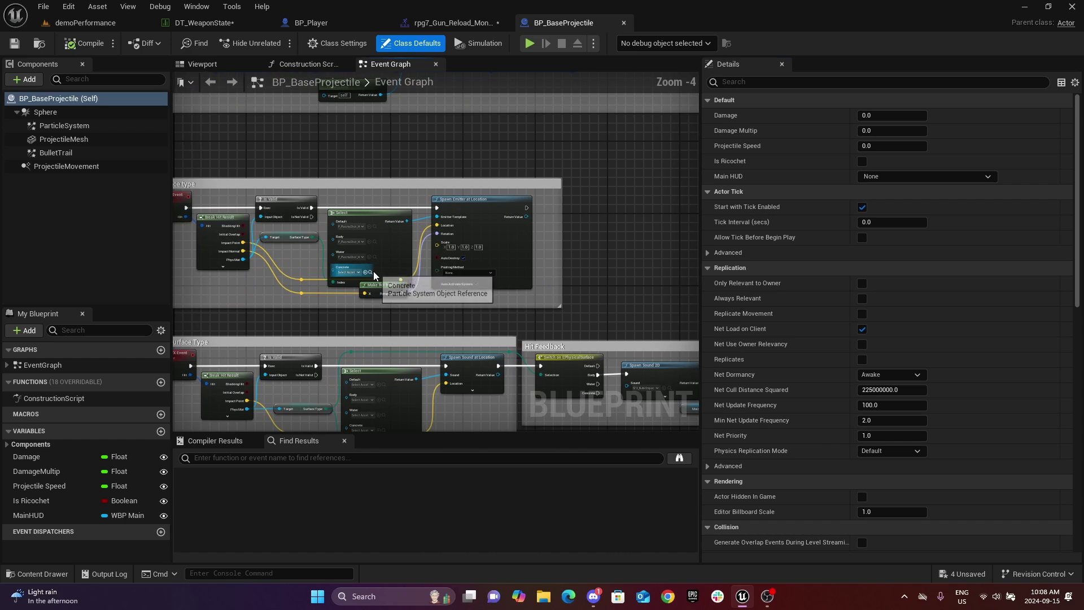
{"action": "scroll", "coordinate": [350, 288], "scroll_direction": "up", "scroll_amount": 1}
{"action": "scroll", "coordinate": [314, 234], "scroll_direction": "up", "scroll_amount": 2}
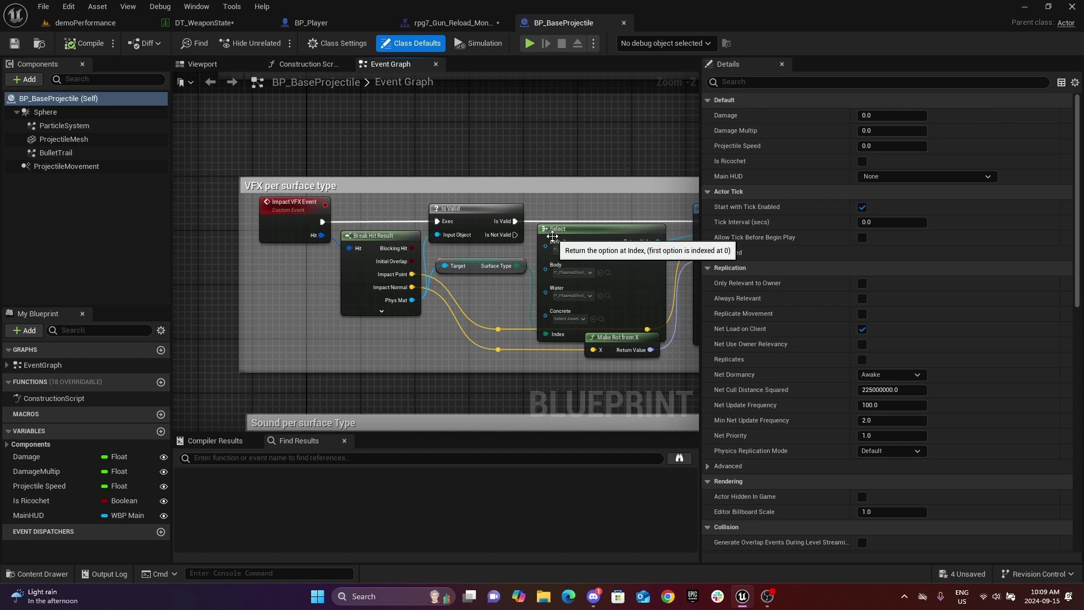
{"action": "scroll", "coordinate": [517, 243], "scroll_direction": "up", "scroll_amount": 1}
{"action": "scroll", "coordinate": [568, 154], "scroll_direction": "up", "scroll_amount": 1}
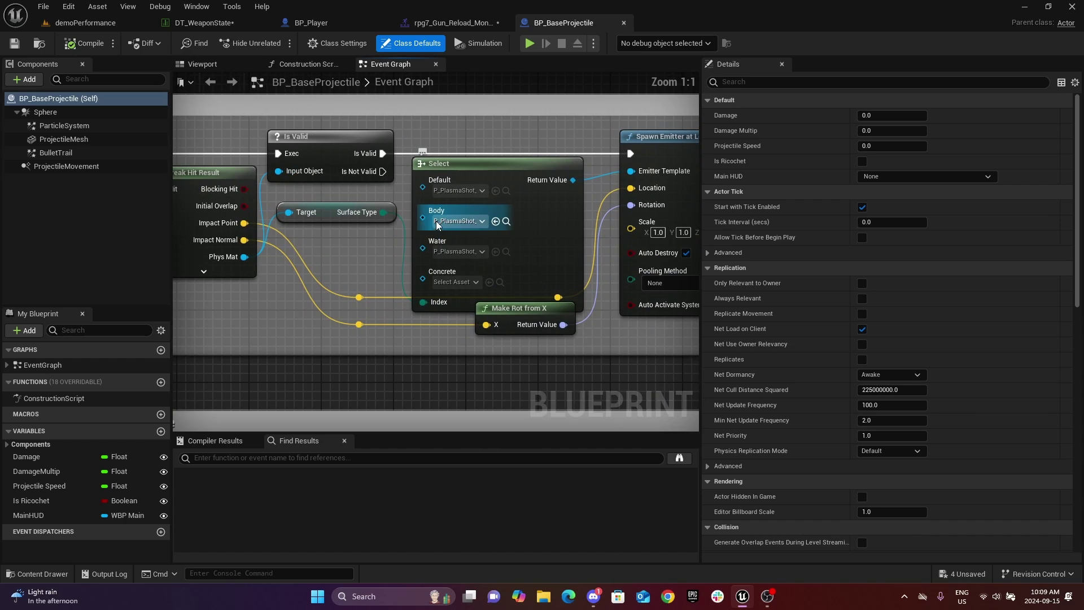
{"action": "scroll", "coordinate": [548, 153], "scroll_direction": "down", "scroll_amount": 2}
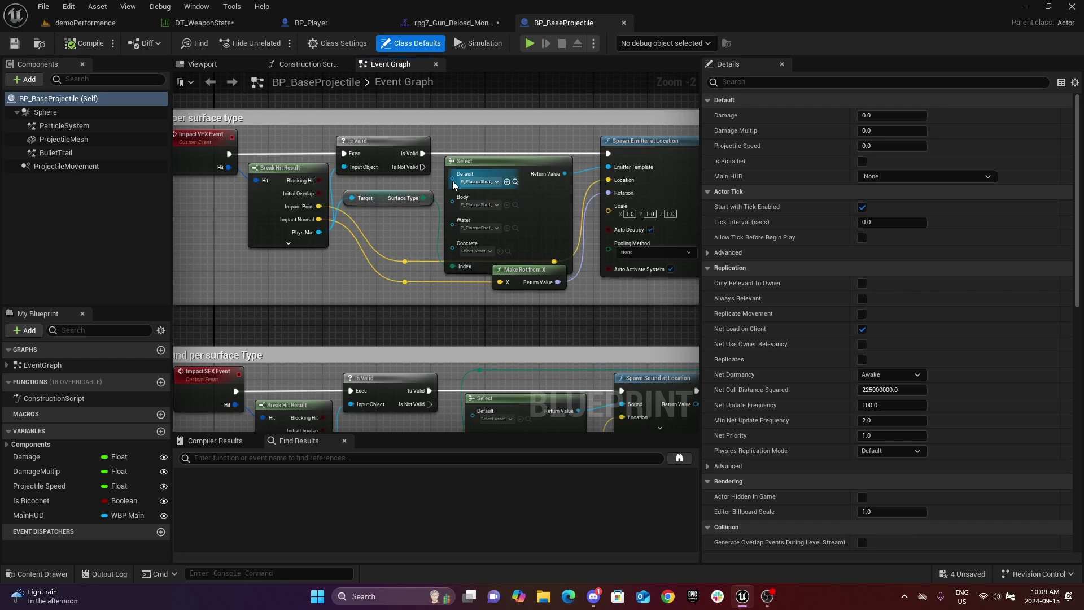
{"action": "left_click_drag", "start_coordinate": [452, 181], "coordinate": [371, 243]}
Step: Promote the Select node's Default particle to an Impact VFX variable defaulting to P_PlasmaShot_Hit_Player
{"action": "key", "text": "Escape"}
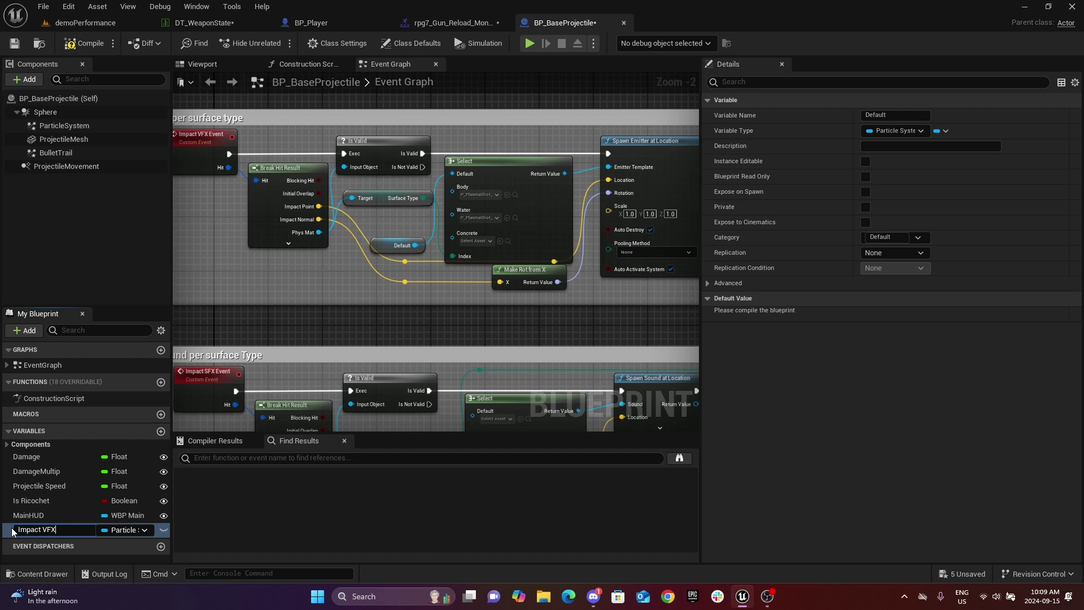
{"action": "key", "text": "Return"}
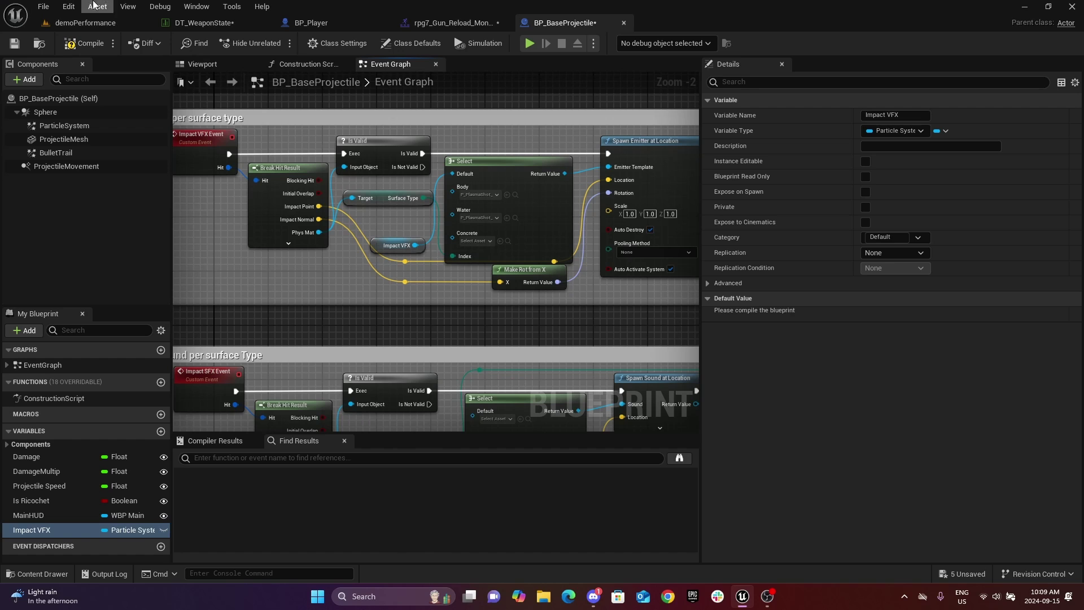
{"action": "right_click_drag", "start_coordinate": [299, 294], "coordinate": [284, 178]}
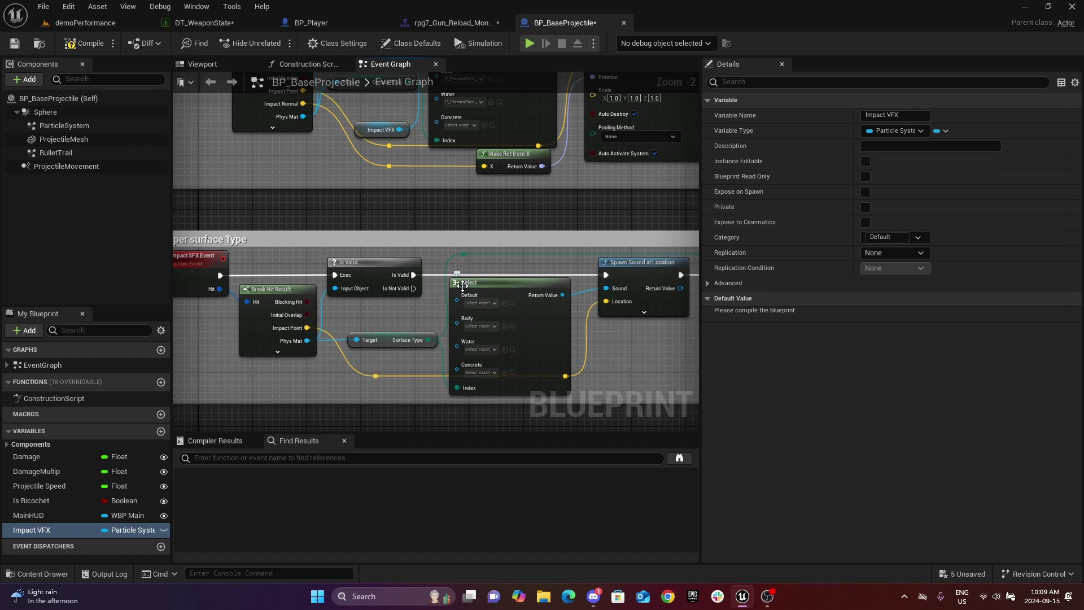
{"action": "scroll", "coordinate": [455, 219], "scroll_direction": "down", "scroll_amount": 1}
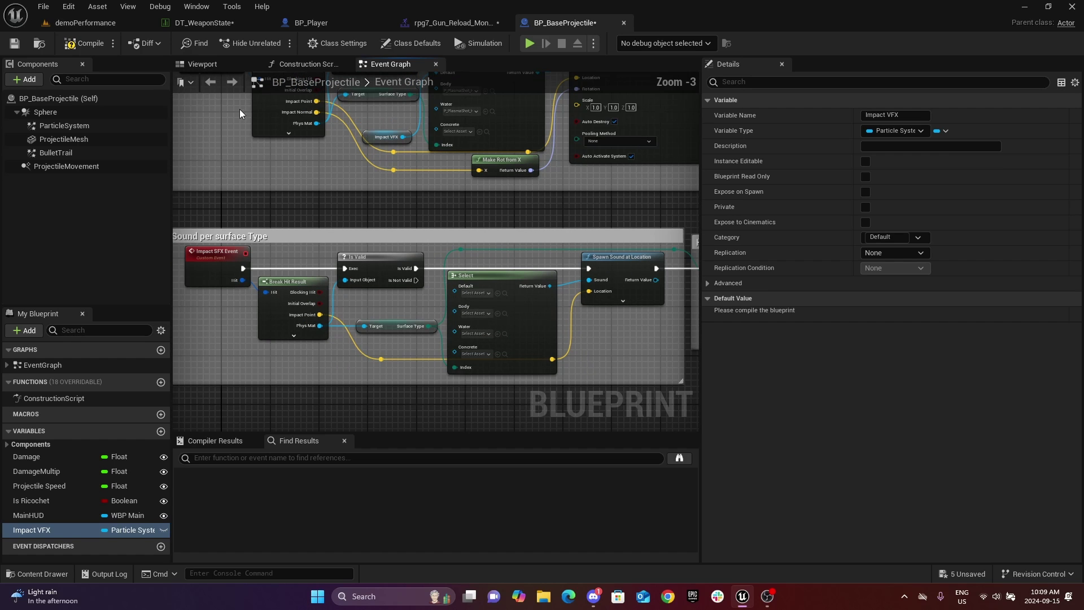
Step: Compile BP_BaseProjectile, then set the RPG row's Projectile Class to BP_RPG_Projectile
{"action": "left_click", "coordinate": [85, 44]}
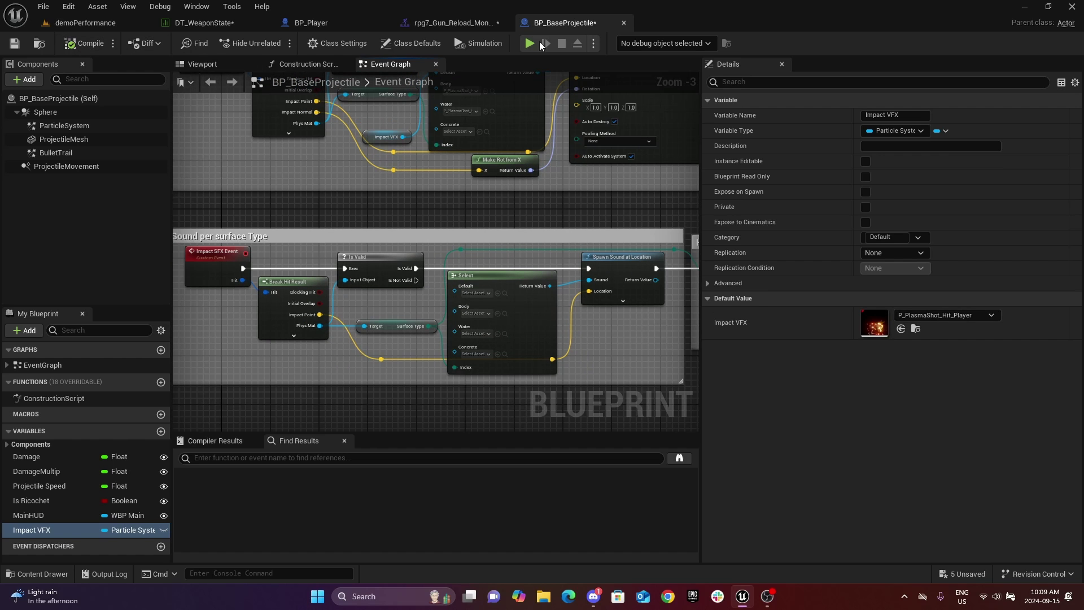
{"action": "left_click", "coordinate": [223, 23]}
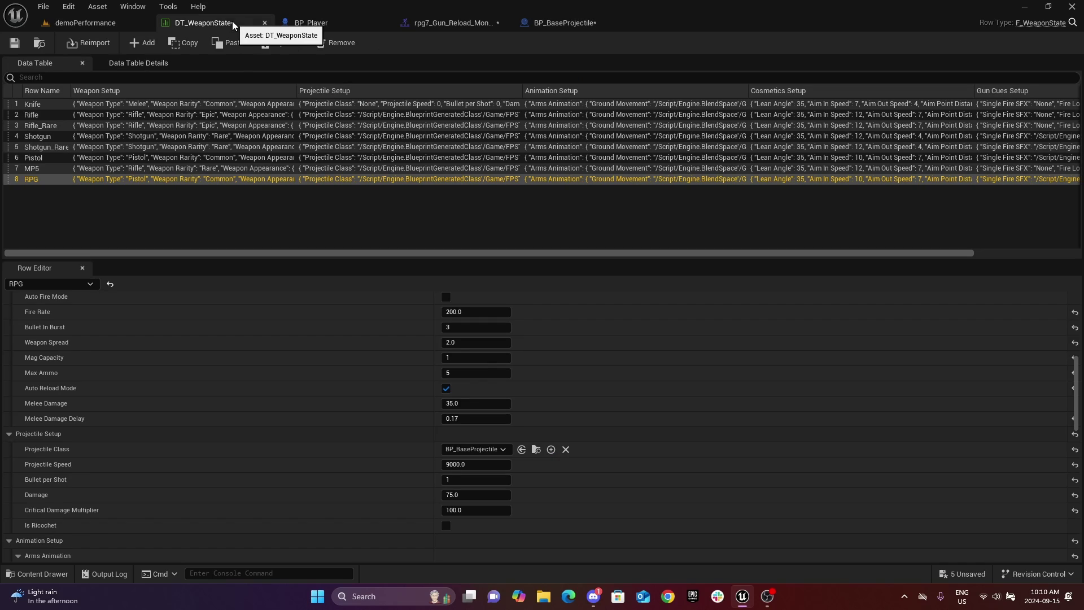
{"action": "left_click", "coordinate": [472, 450]}
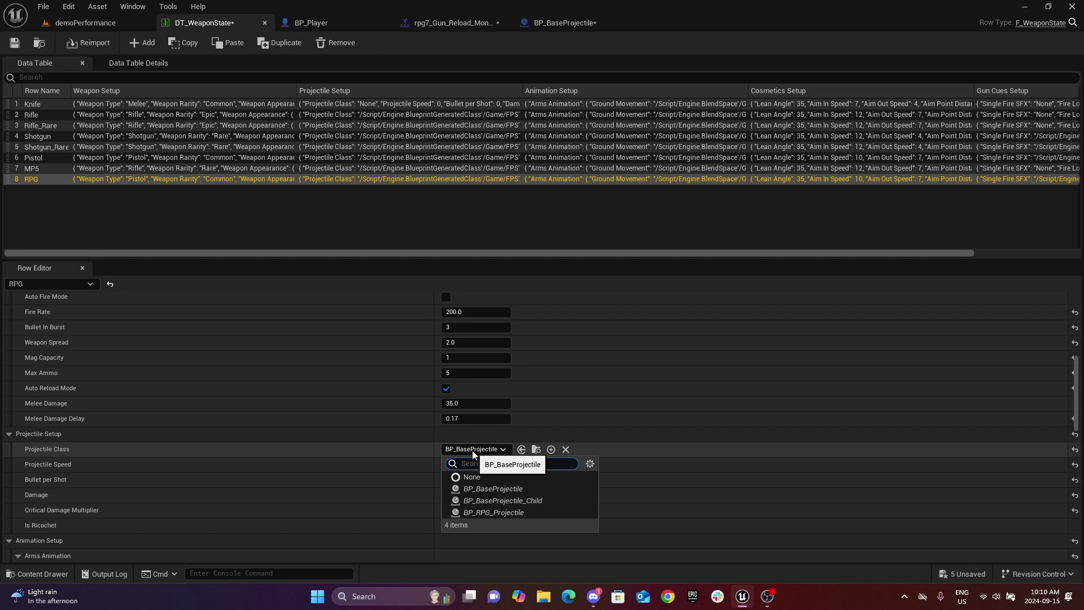
{"action": "left_click", "coordinate": [505, 514]}
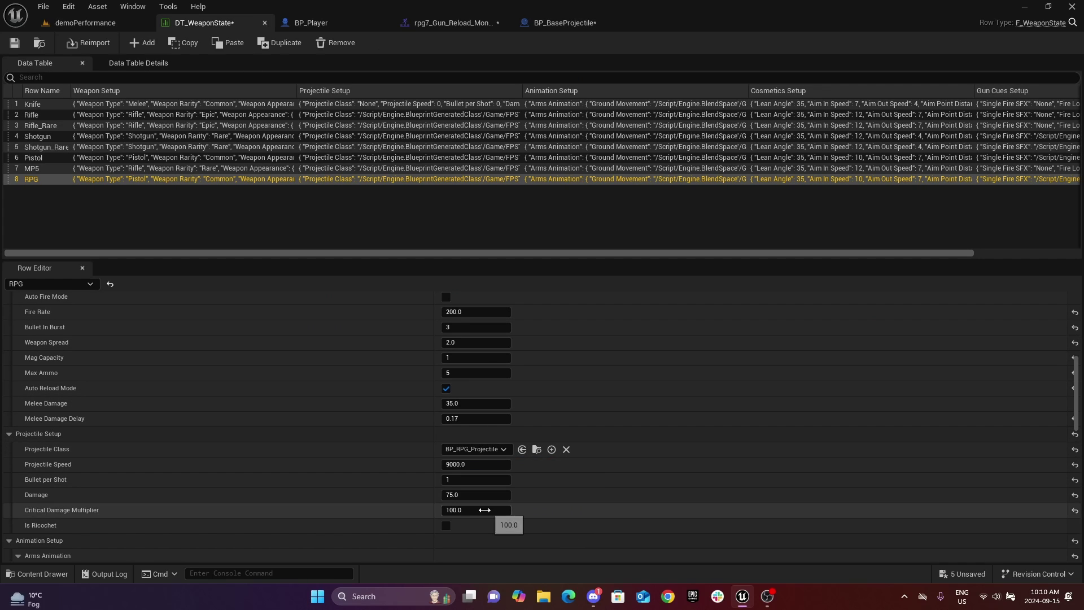
{"action": "left_click", "coordinate": [541, 449]}
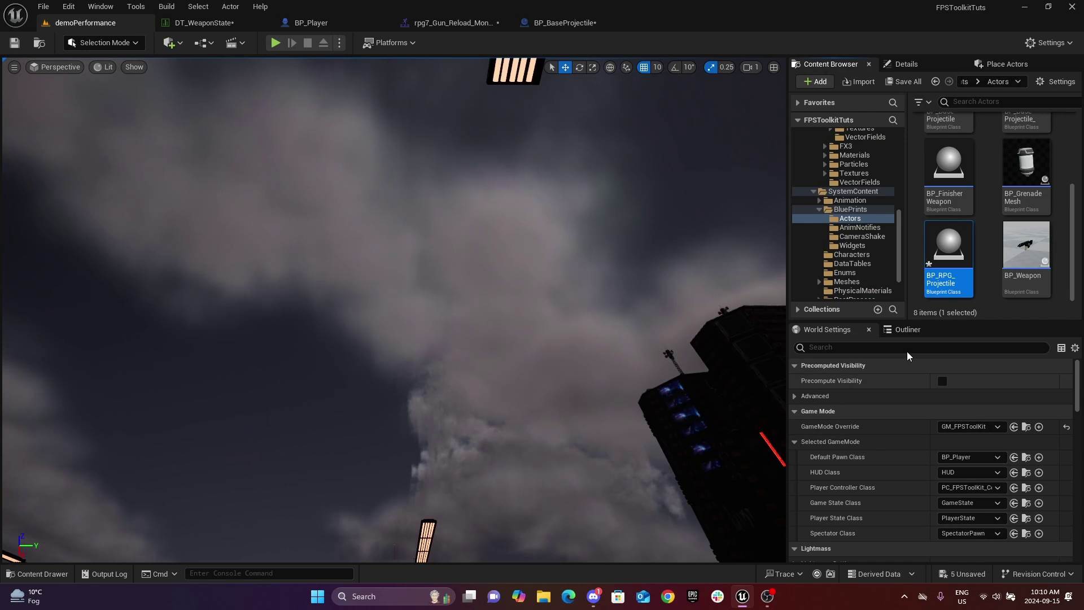
Step: Set BP_RPG_Projectile's ProjectileMesh static mesh to SM_RocketFull
{"action": "double_click", "coordinate": [965, 246]}
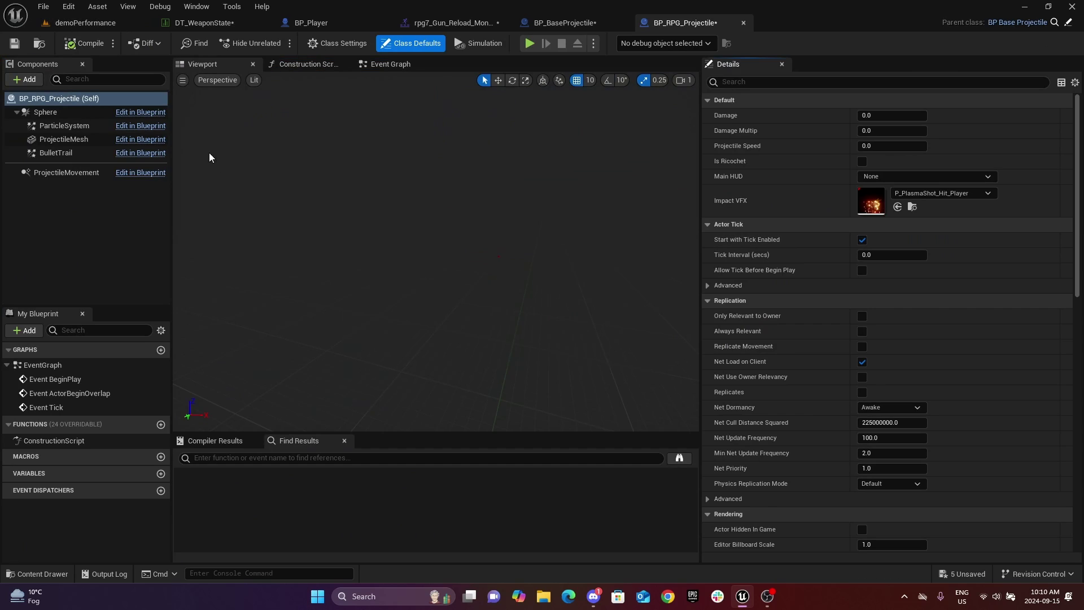
{"action": "left_click", "coordinate": [80, 139]}
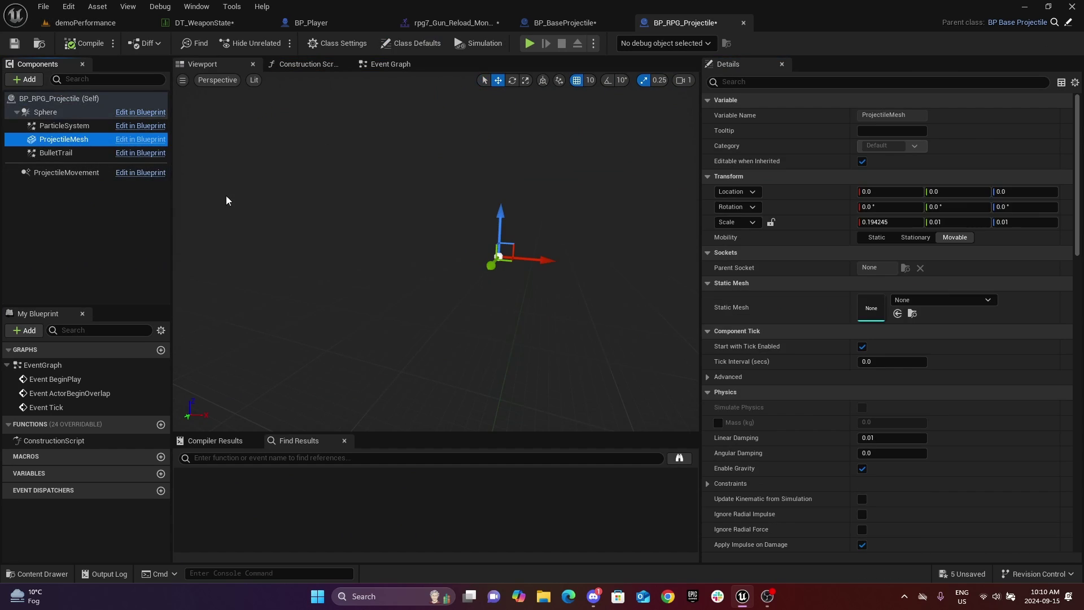
{"action": "left_click", "coordinate": [944, 303]}
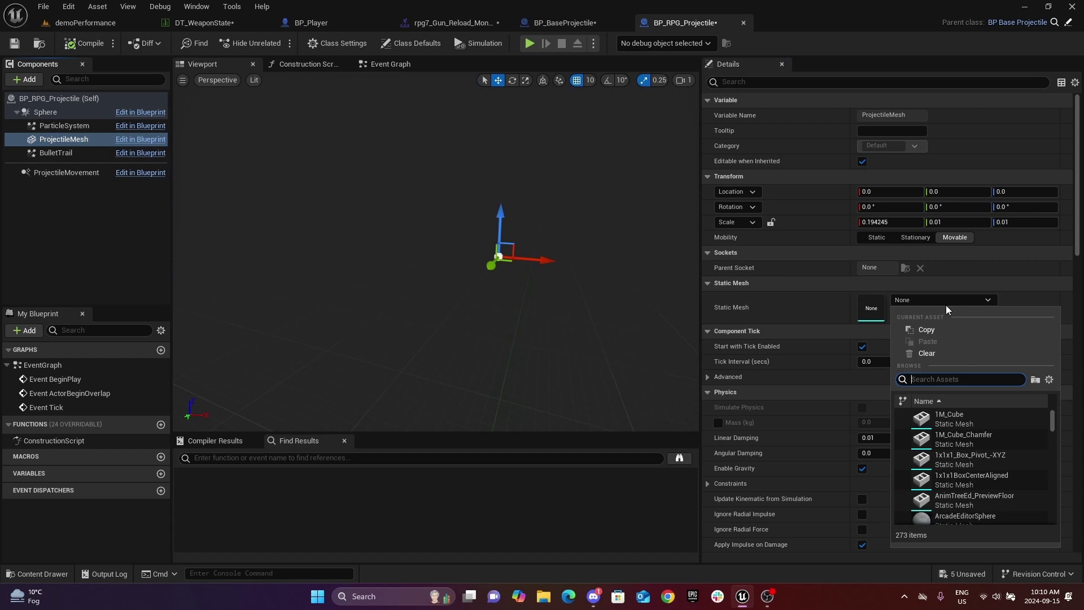
{"action": "type", "text": "RPG"}
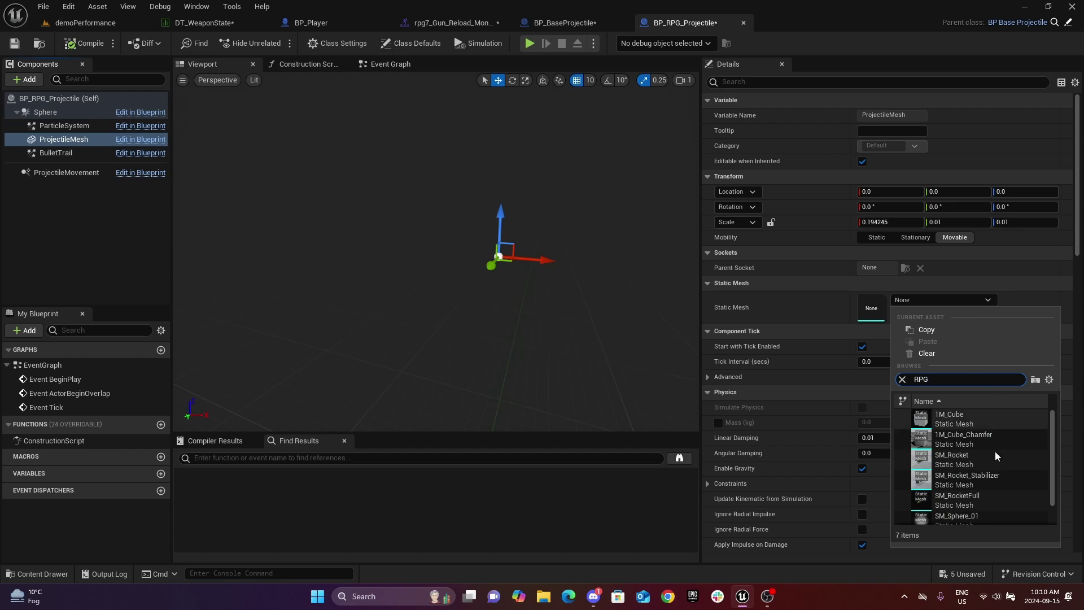
{"action": "left_click", "coordinate": [966, 502]}
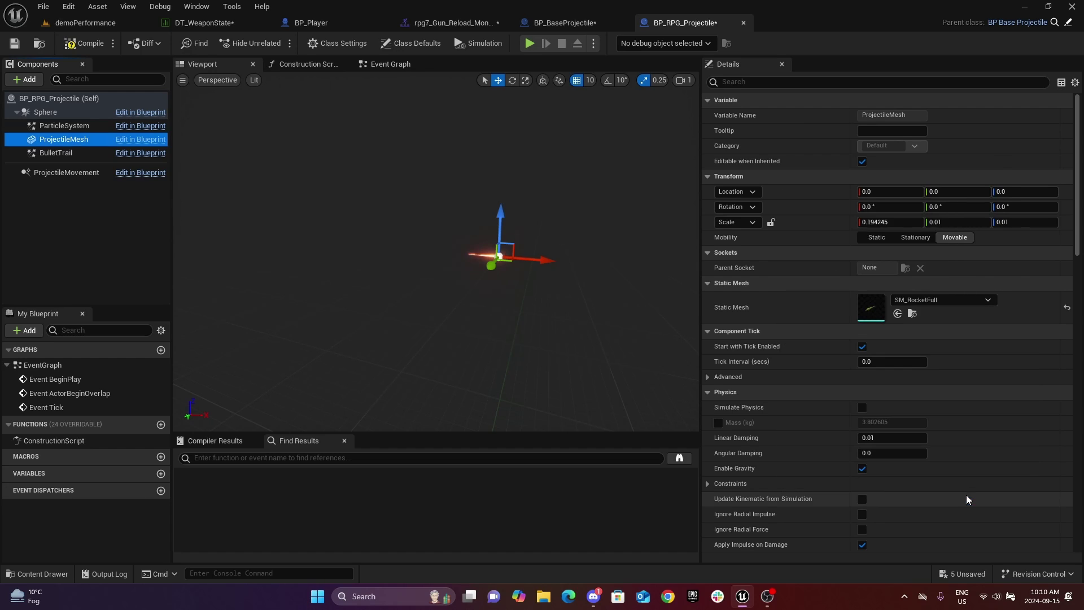
{"action": "mouse_move", "coordinate": [554, 298]}
{"action": "right_mouse_down"}
{"action": "mouse_move", "coordinate": [542, 298]}
{"action": "mouse_move", "coordinate": [590, 305]}
{"action": "mouse_move", "coordinate": [559, 302]}
{"action": "right_mouse_up"}
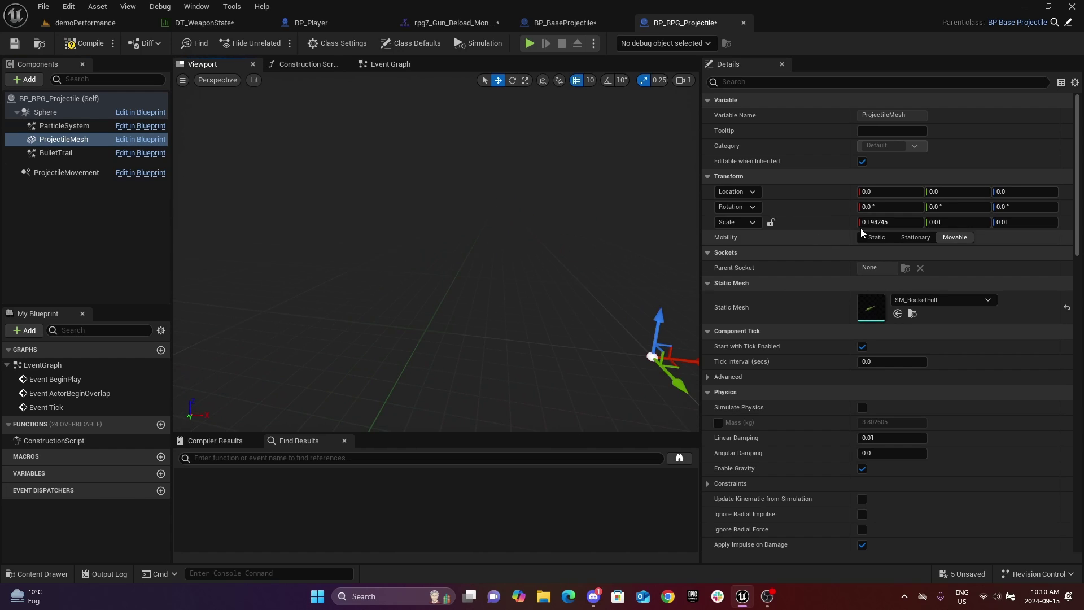
Step: Set the rocket mesh's scale to 1 on X, Y and Z
{"action": "left_click", "coordinate": [897, 226]}
{"action": "type", "text": "1"}
{"action": "key", "text": "Tab"}
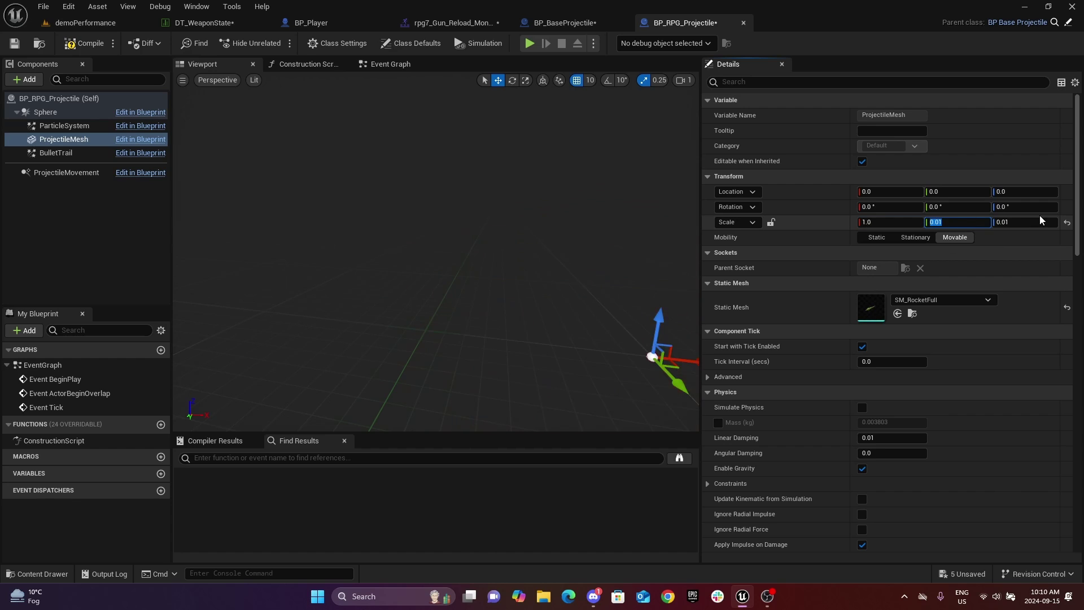
{"action": "type", "text": "1"}
{"action": "key", "text": "Tab"}
{"action": "type", "text": "1"}
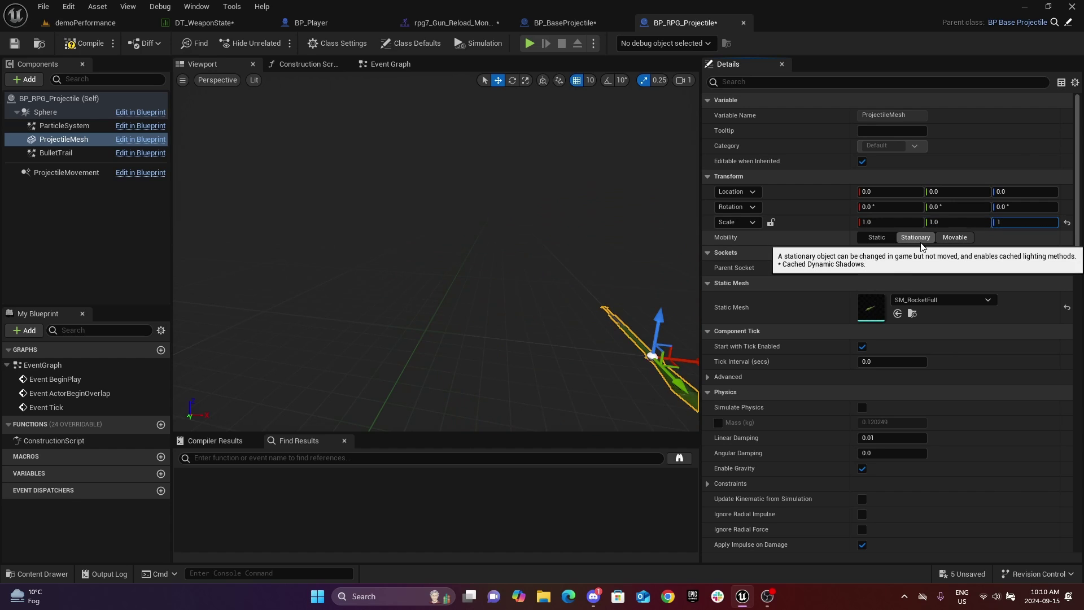
{"action": "key", "text": "Return"}
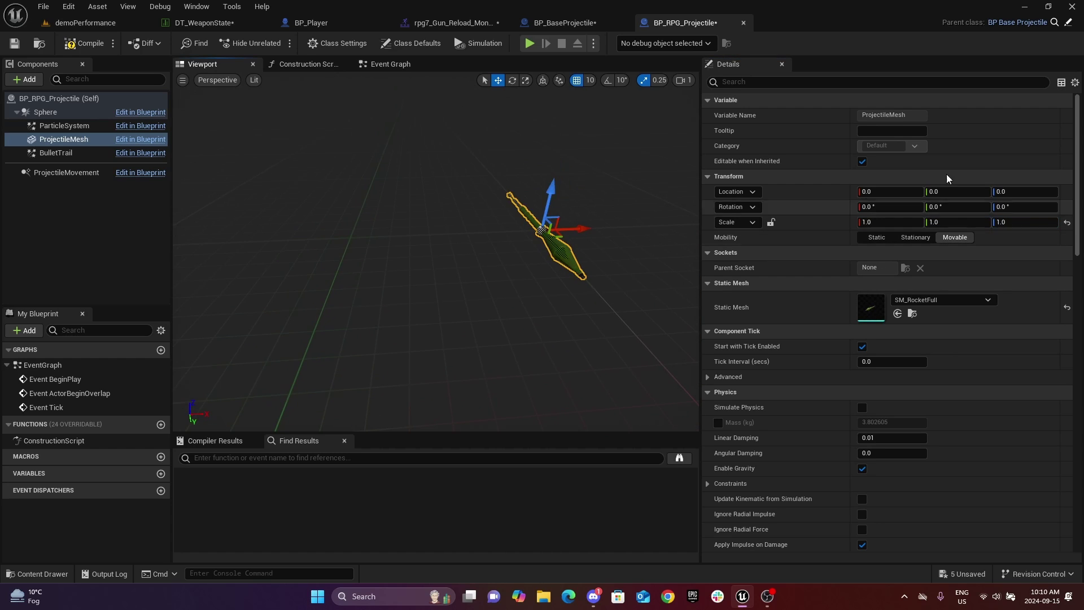
Step: Rotate the rocket mesh to -90 on Z
{"action": "left_click", "coordinate": [1005, 209]}
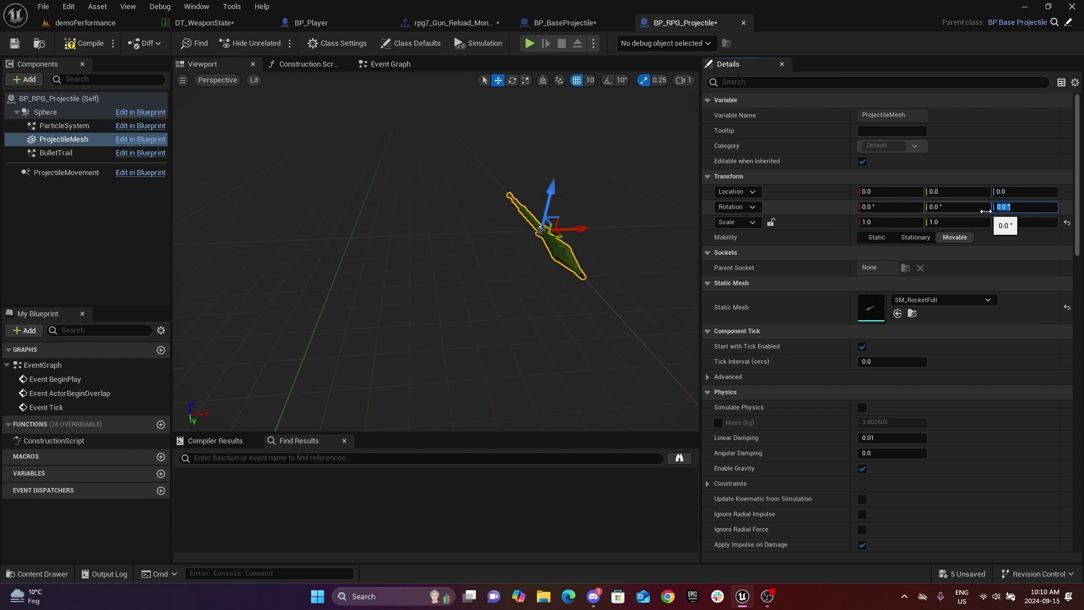
{"action": "type", "text": "-90"}
{"action": "key", "text": "Return"}
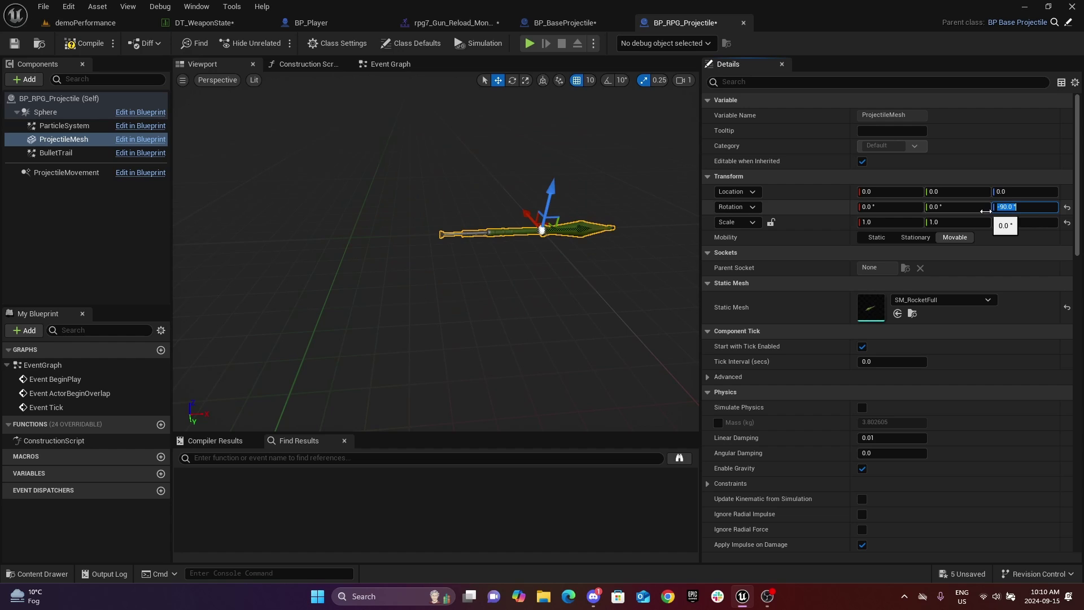
Step: Set the ParticleSystem template to P_RocketLauncher_Trail_01
{"action": "left_click", "coordinate": [75, 129]}
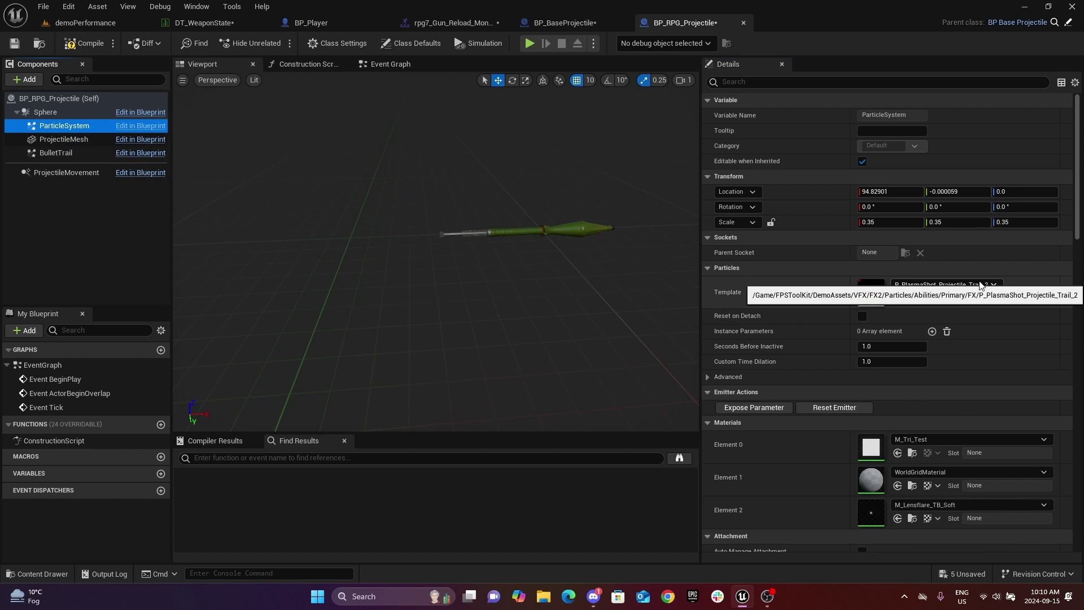
{"action": "left_click", "coordinate": [981, 284]}
{"action": "type", "text": "RPG T"}
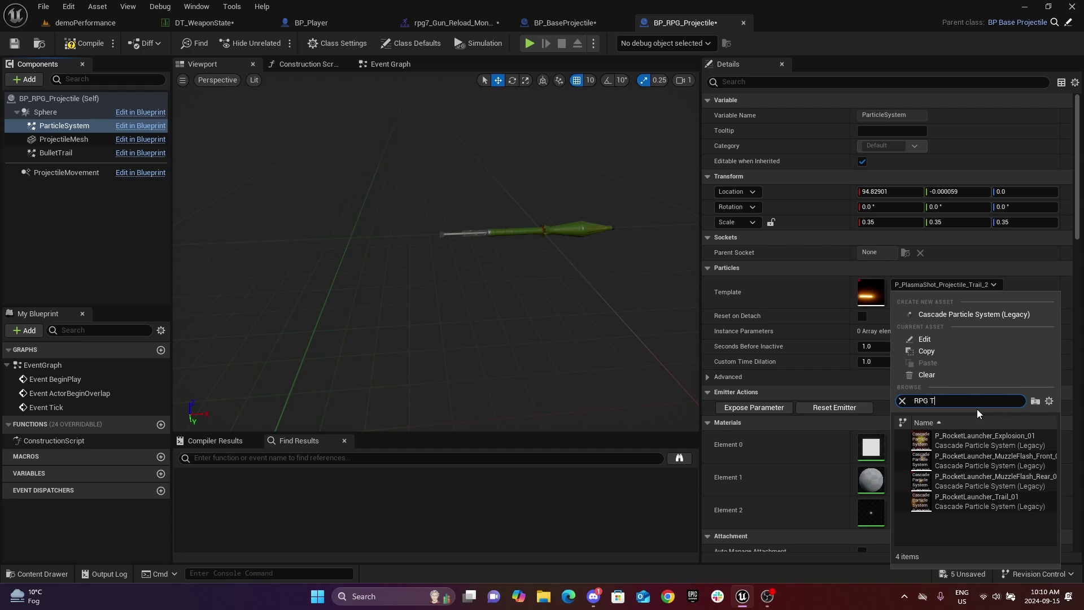
{"action": "left_click", "coordinate": [981, 504]}
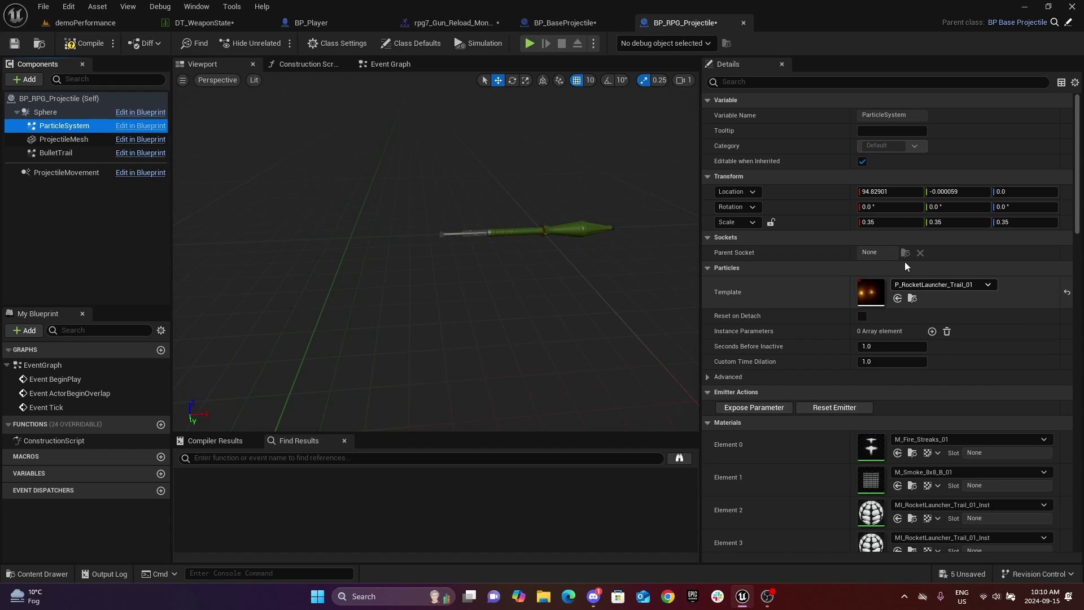
Step: Zero the trail's X and Y location, then drag it back to X -40 behind the rocket
{"action": "left_click", "coordinate": [885, 191]}
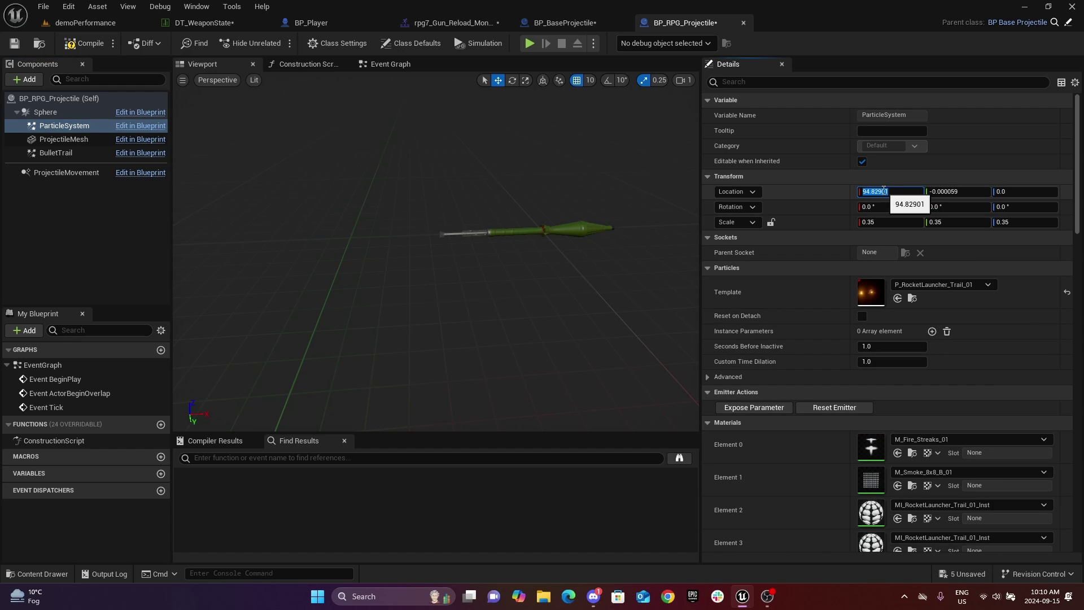
{"action": "type", "text": "0"}
{"action": "key", "text": "Return"}
{"action": "left_click", "coordinate": [959, 192]}
{"action": "type", "text": "0"}
{"action": "key", "text": "Return"}
{"action": "left_click_drag", "start_coordinate": [578, 236], "coordinate": [511, 243]}
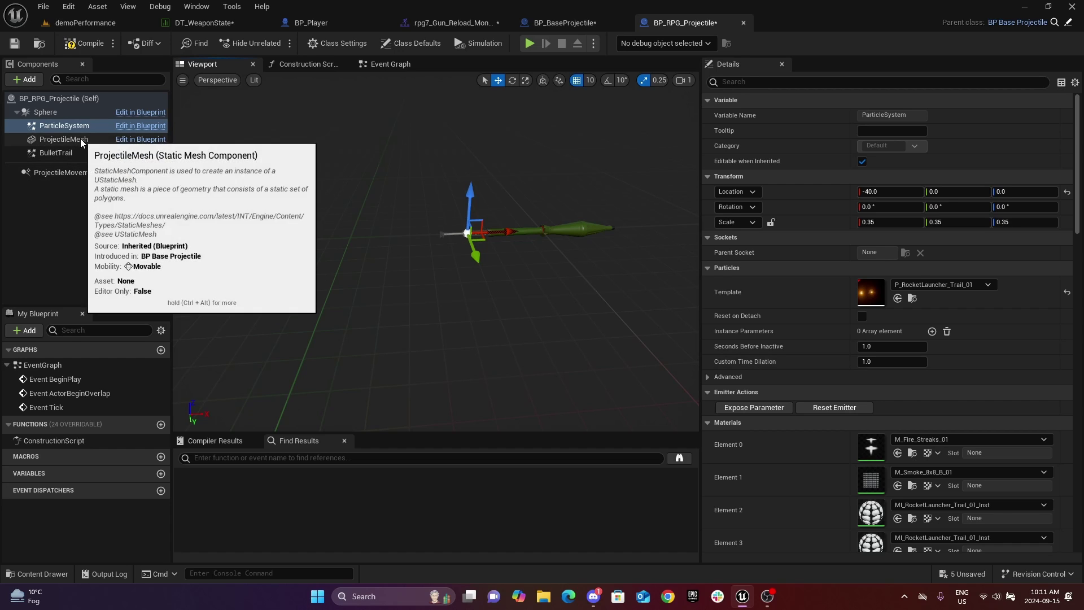
{"action": "left_click", "coordinate": [74, 156]}
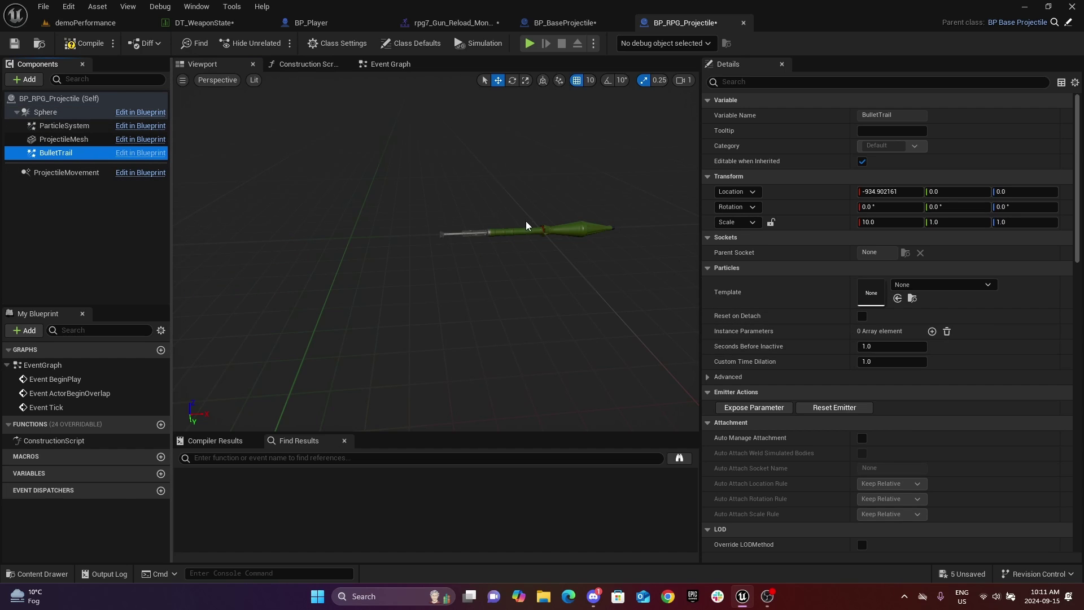
{"action": "scroll", "coordinate": [534, 245], "scroll_direction": "down", "scroll_amount": 2}
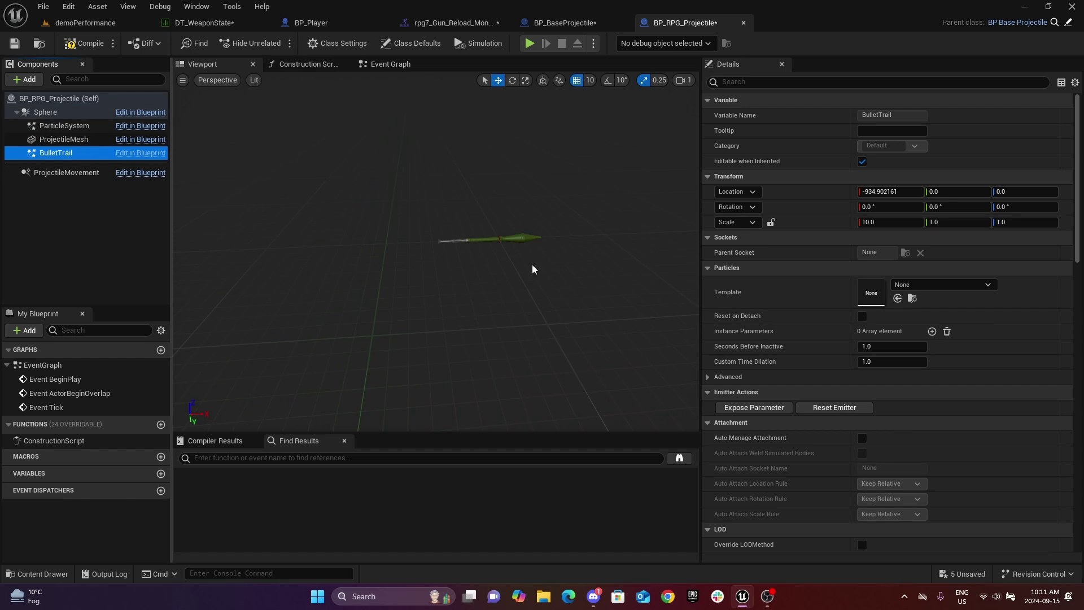
Step: Add a Spawn Sound Attached node after Parent: BeginPlay in the Event Graph
{"action": "left_click", "coordinate": [370, 64]}
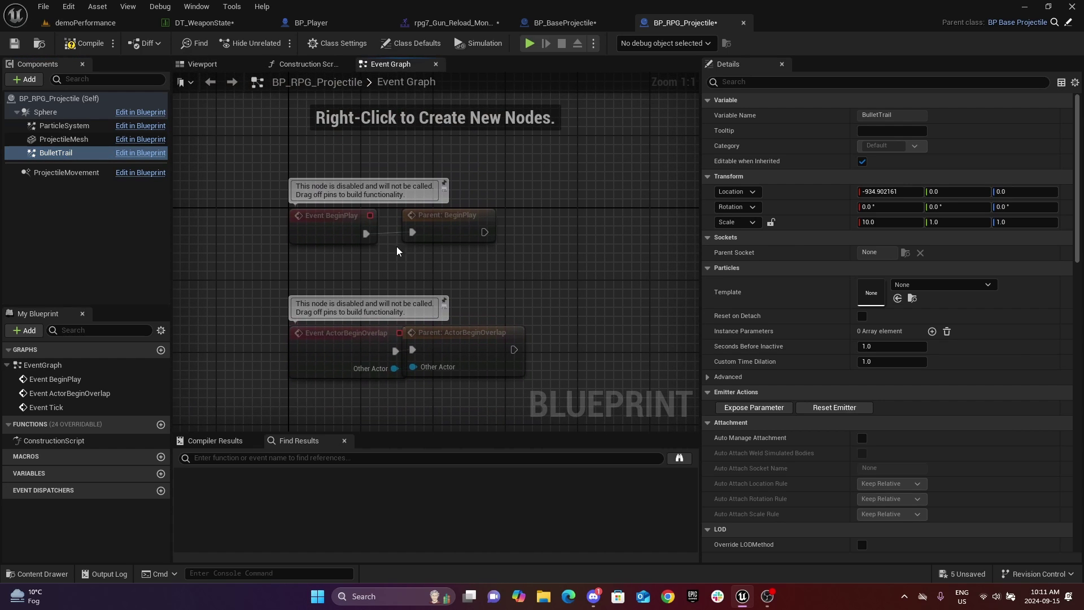
{"action": "right_click_drag", "start_coordinate": [563, 235], "coordinate": [457, 234]}
{"action": "left_click_drag", "start_coordinate": [380, 237], "coordinate": [493, 221]}
{"action": "type", "text": "SPAWN SOUND"}
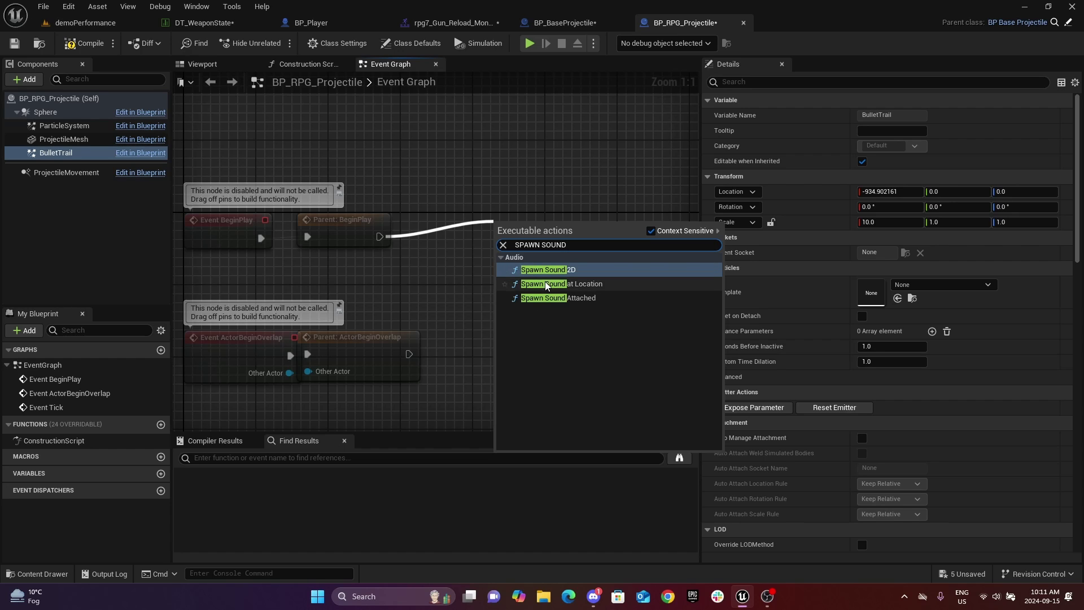
{"action": "left_click", "coordinate": [557, 297]}
{"action": "left_click_drag", "start_coordinate": [564, 225], "coordinate": [591, 215]}
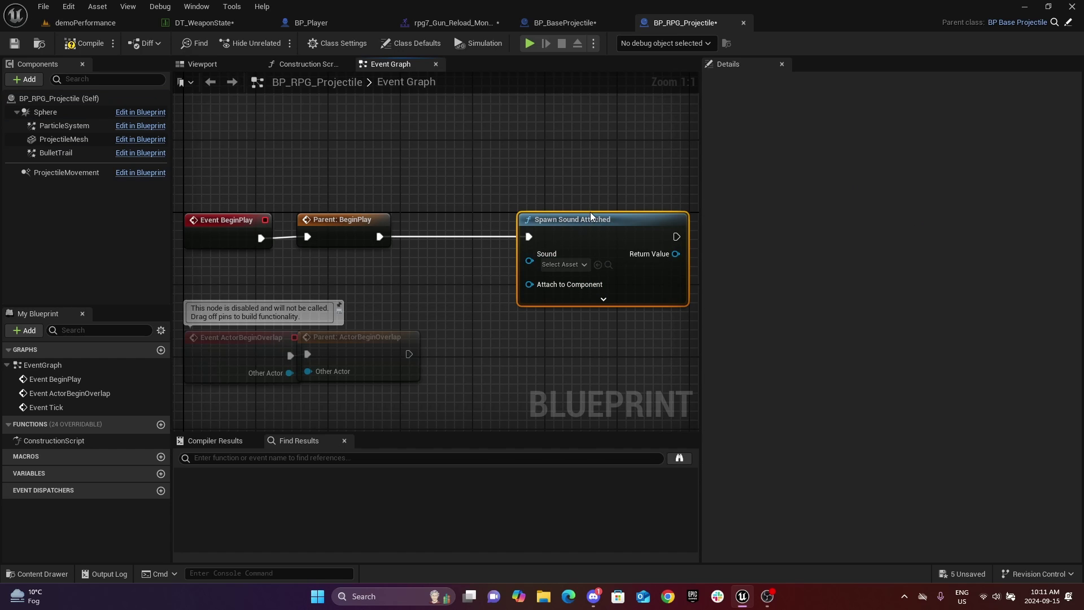
Step: Set the node's sound to GLauncher_Shot_Cue, attach it to ProjectileMesh, and compile
{"action": "left_click", "coordinate": [584, 265]}
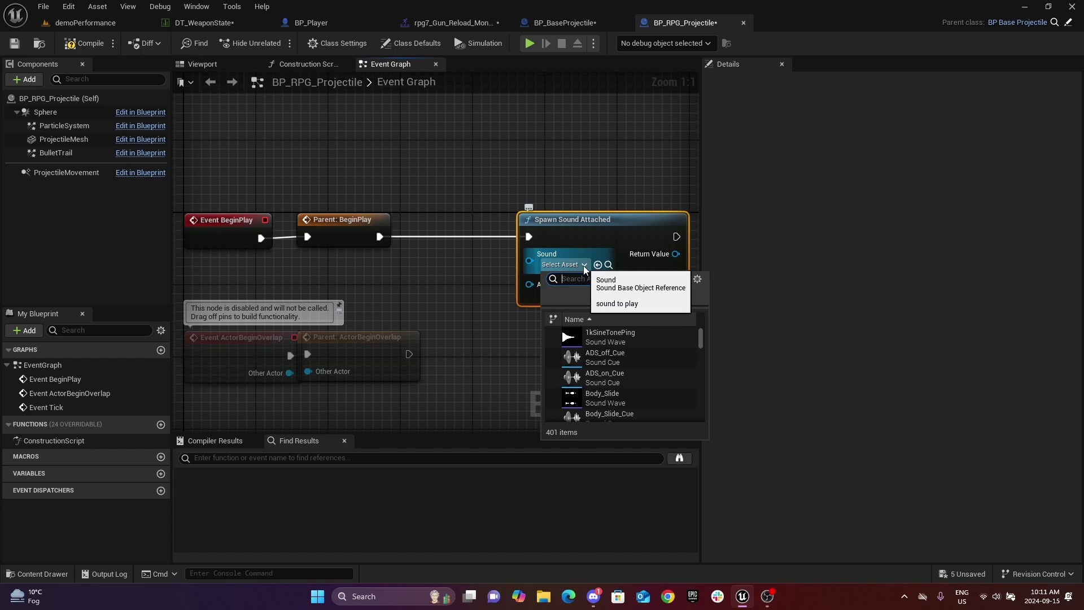
{"action": "type", "text": "TRAIL"}
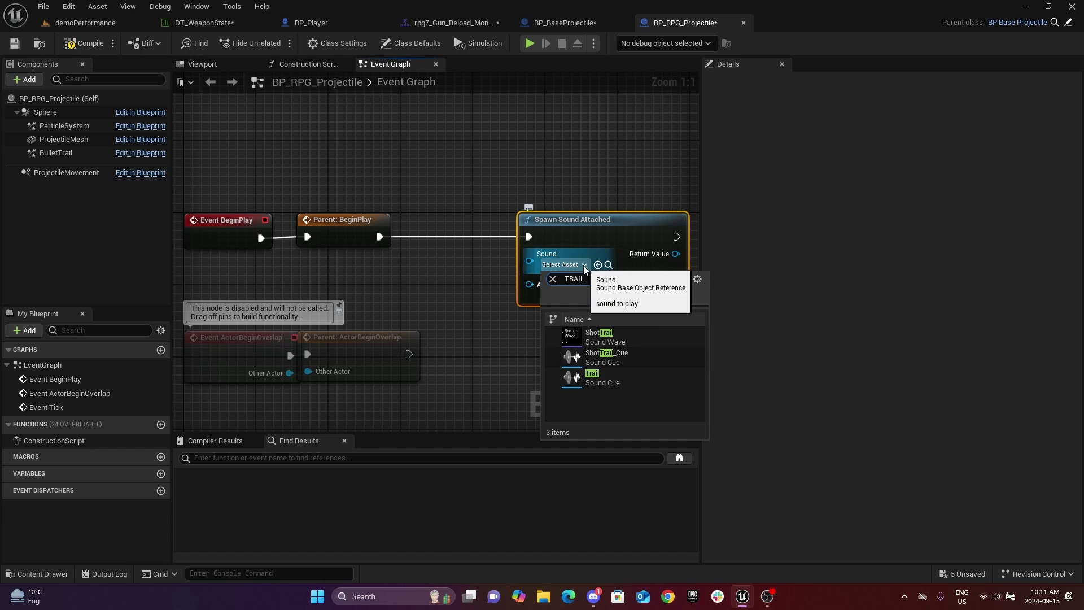
{"action": "key", "text": "Return"}
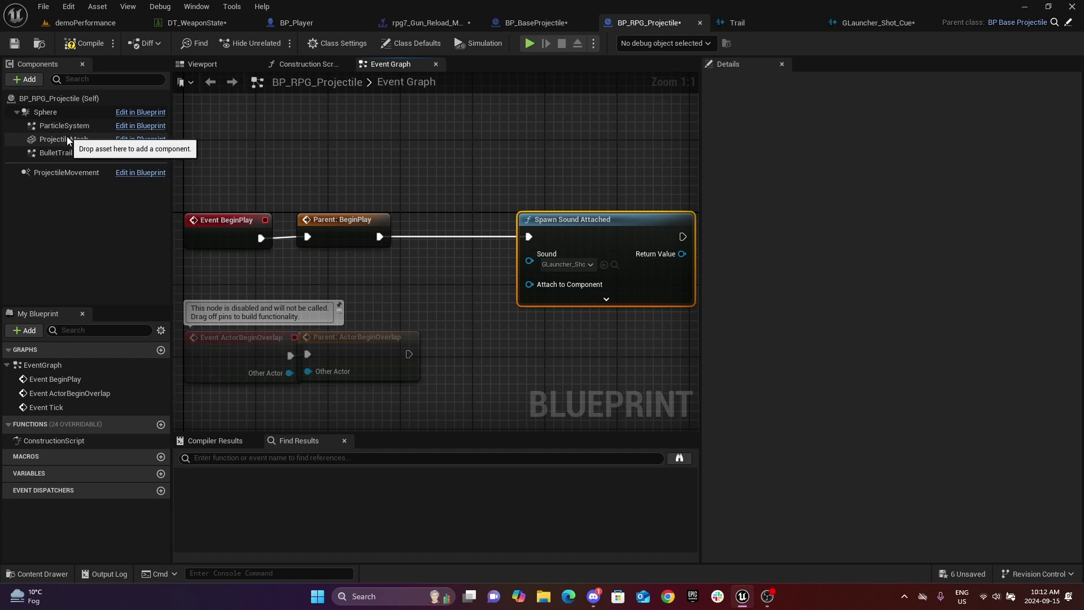
{"action": "left_click_drag", "start_coordinate": [67, 139], "coordinate": [526, 286]}
{"action": "left_click", "coordinate": [85, 43]}
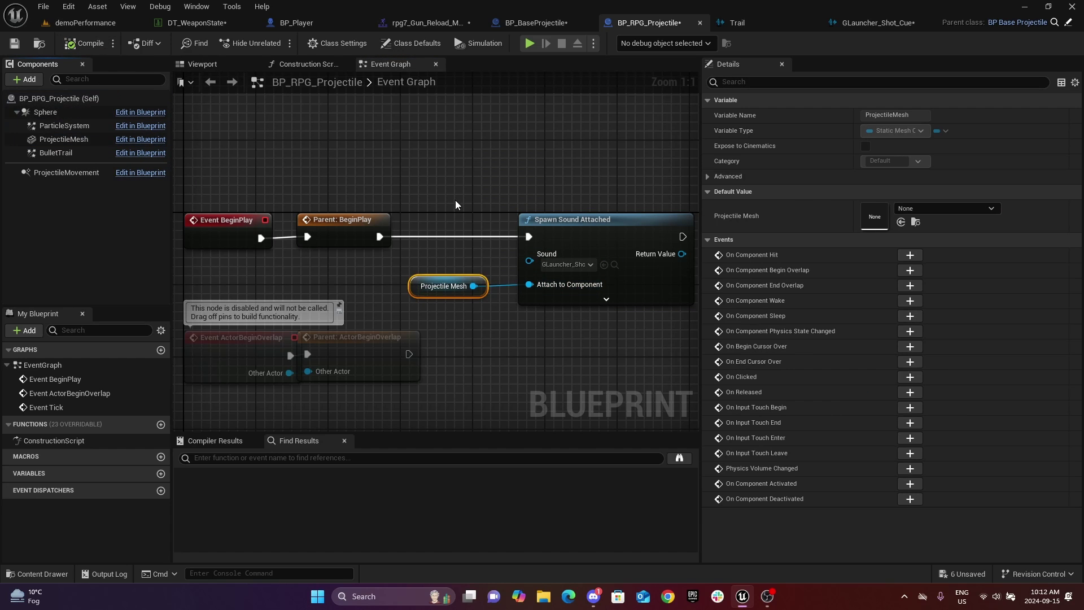
{"action": "scroll", "coordinate": [455, 200], "scroll_direction": "down", "scroll_amount": 2}
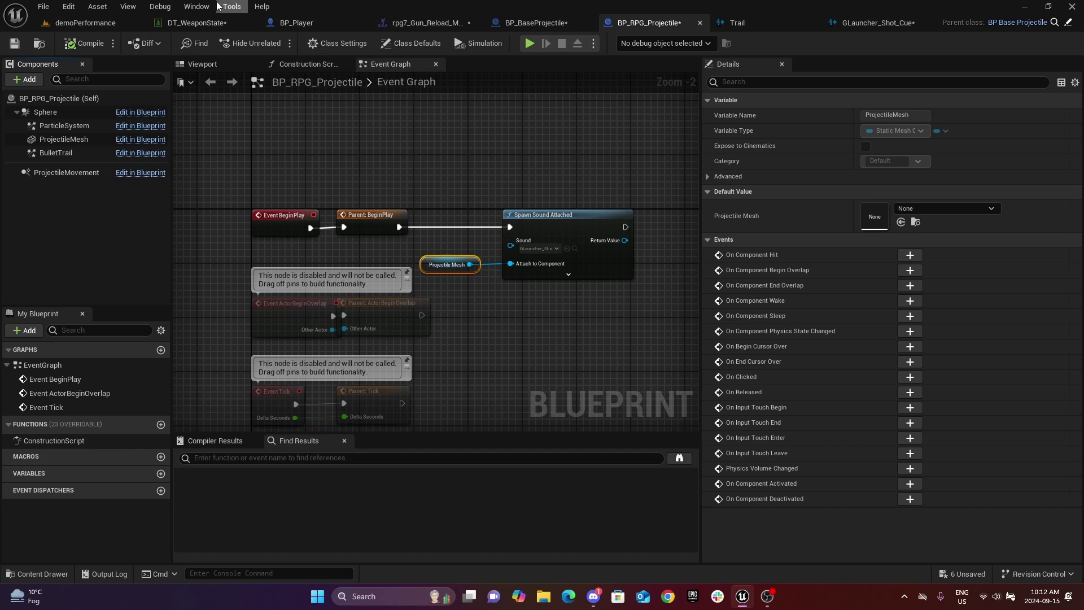
Step: Set ProjectileMovement's Projectile Gravity Scale to 0.2
{"action": "left_click", "coordinate": [195, 23]}
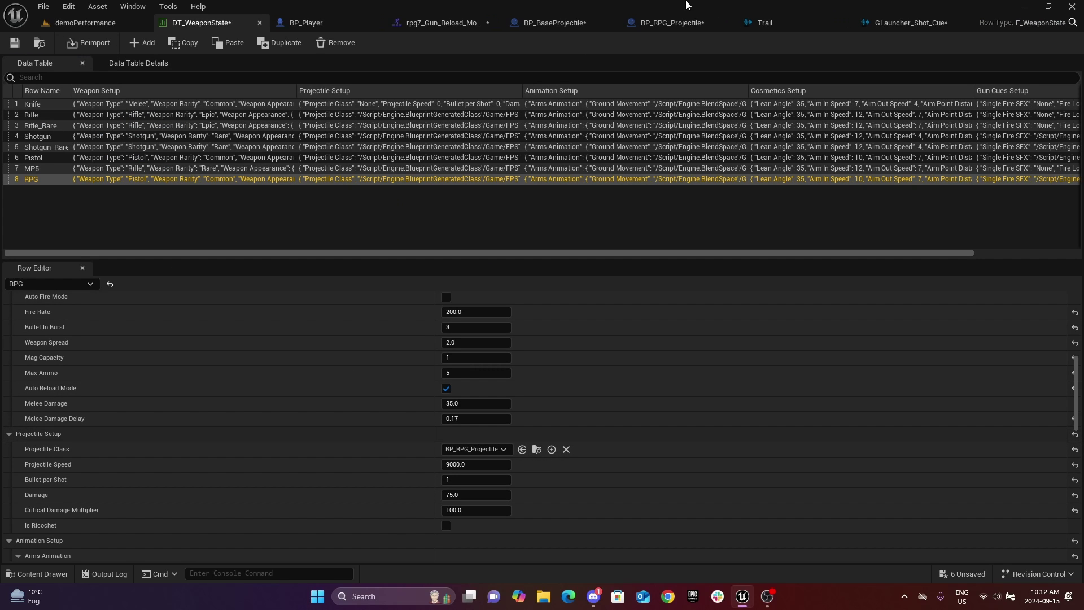
{"action": "left_click", "coordinate": [688, 18]}
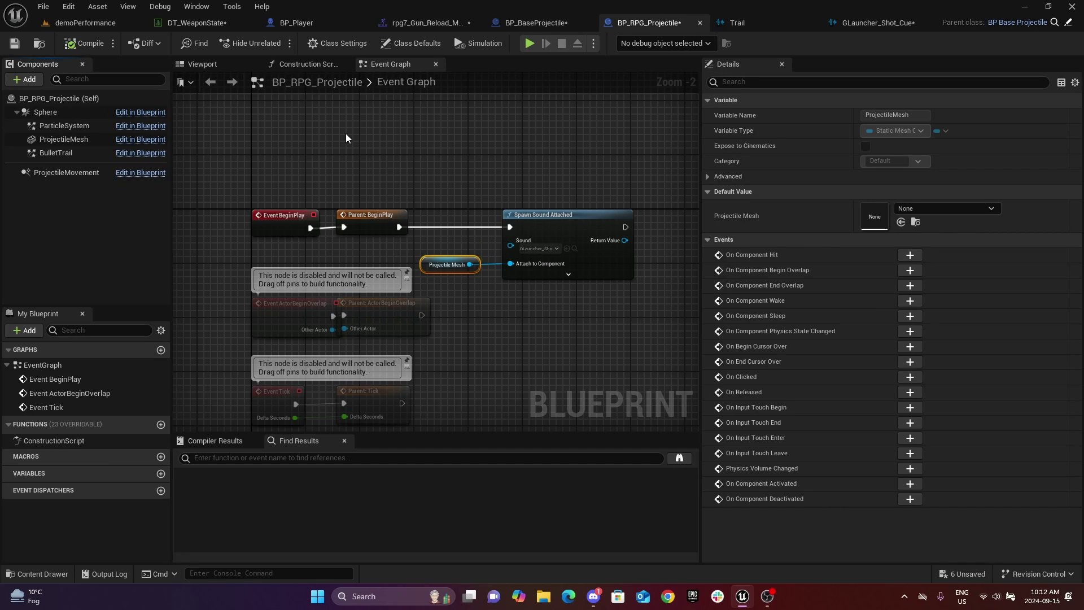
{"action": "left_click", "coordinate": [74, 173]}
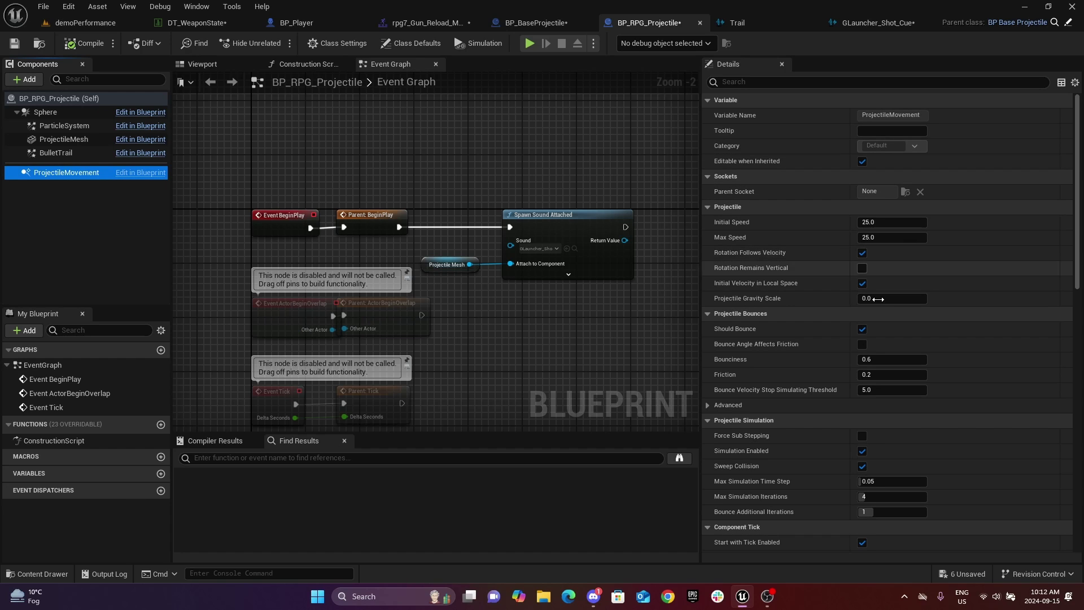
{"action": "left_click", "coordinate": [885, 298]}
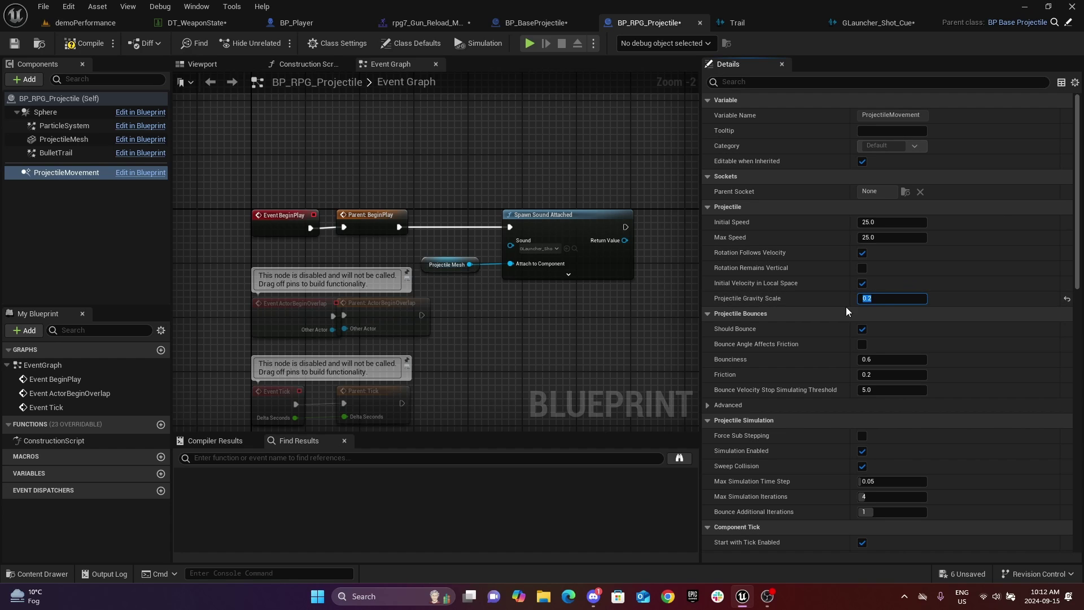
{"action": "key", "text": "Return"}
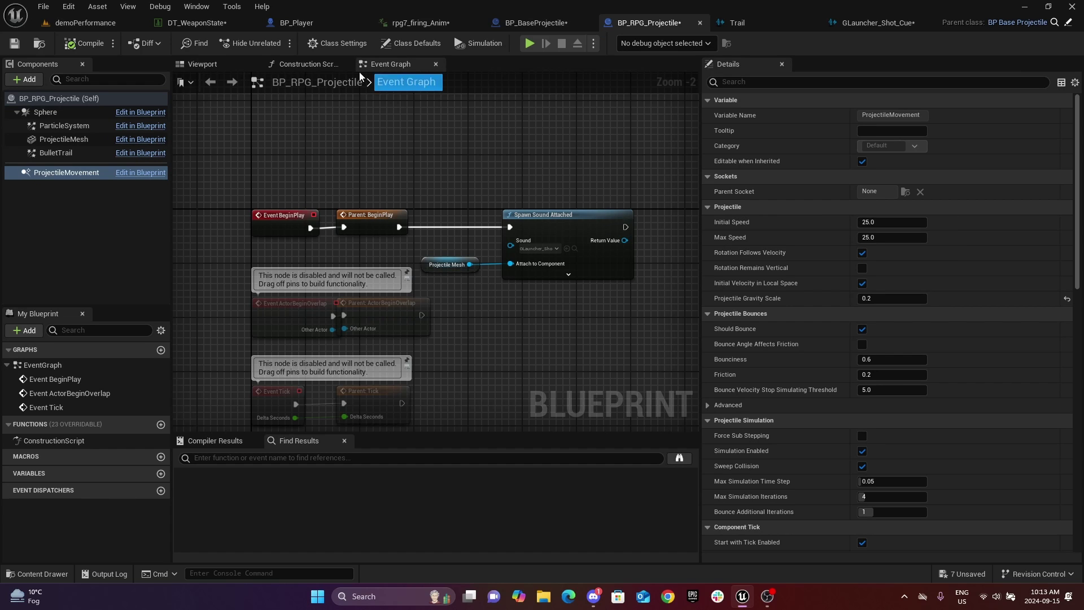
Step: Open rpg7_firing_Montage from the RPG row and scrub it to about 0.28 seconds
{"action": "left_click", "coordinate": [195, 26]}
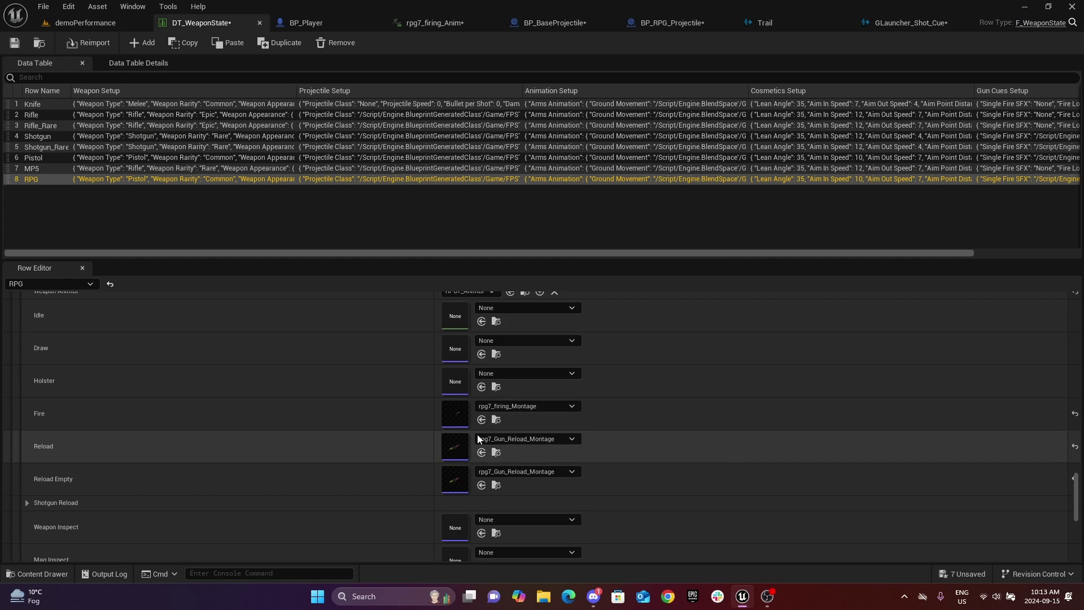
{"action": "double_click", "coordinate": [459, 407]}
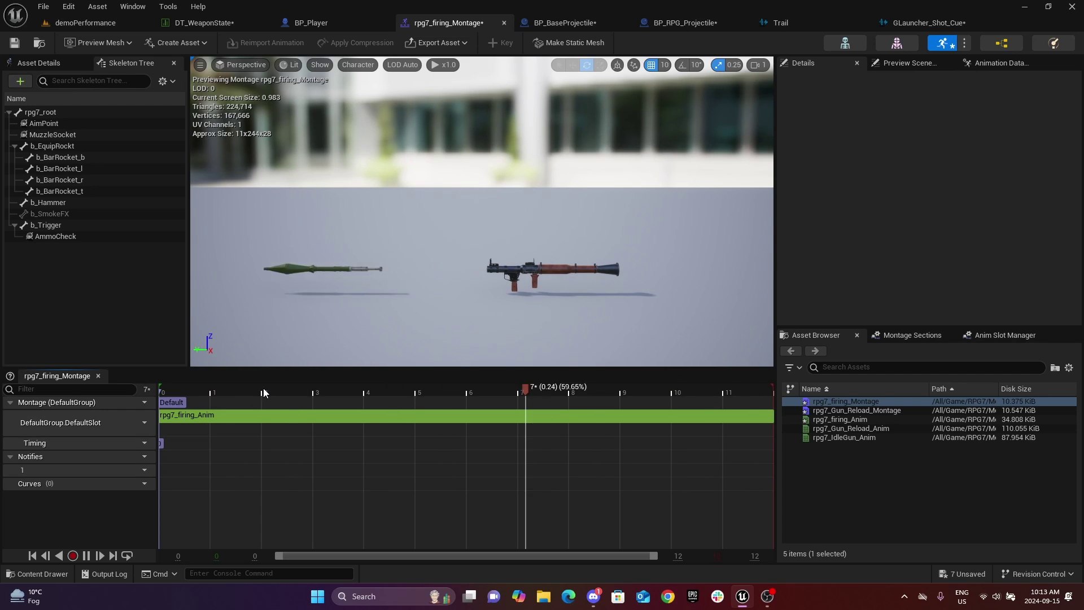
{"action": "left_click_drag", "start_coordinate": [264, 388], "coordinate": [581, 412]}
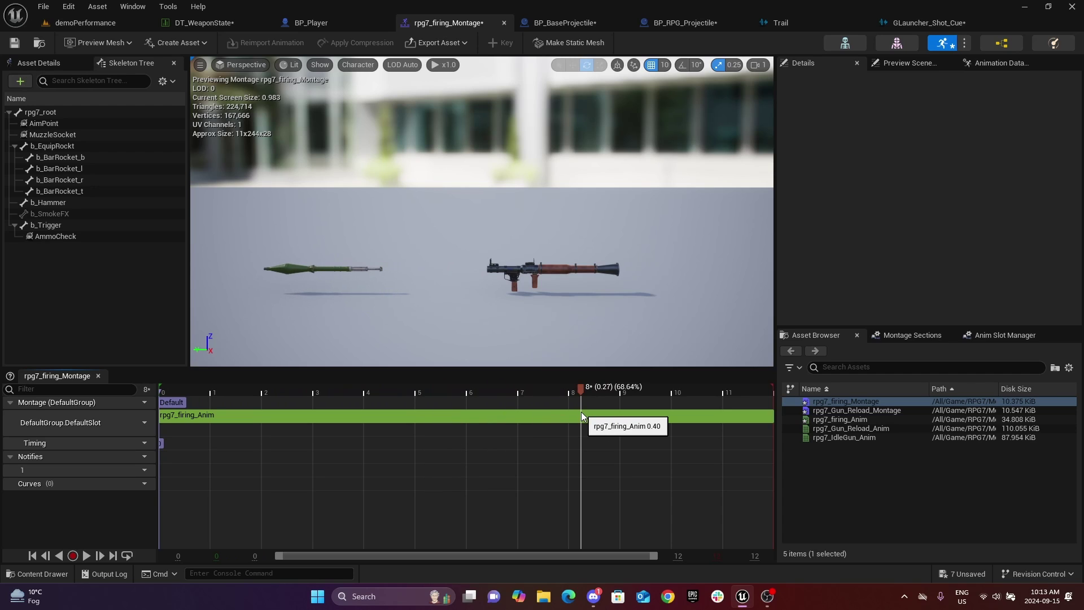
{"action": "left_click_drag", "start_coordinate": [581, 412], "coordinate": [157, 372]}
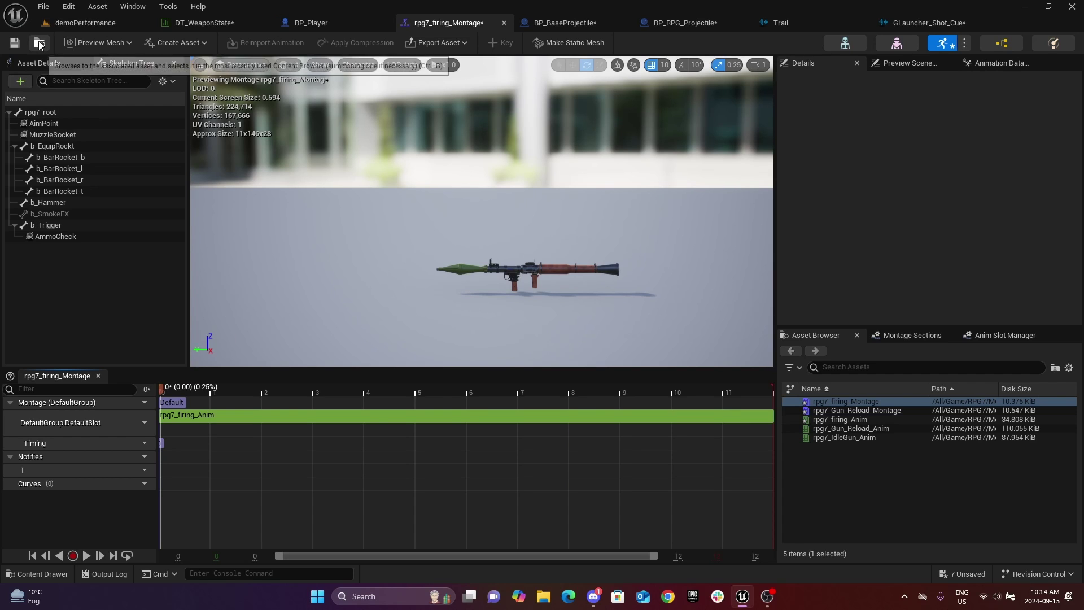
Step: Create a new Blueprint Class with AnimNotify as its parent in the Gun folder
{"action": "left_click", "coordinate": [85, 23]}
{"action": "right_click", "coordinate": [828, 141]}
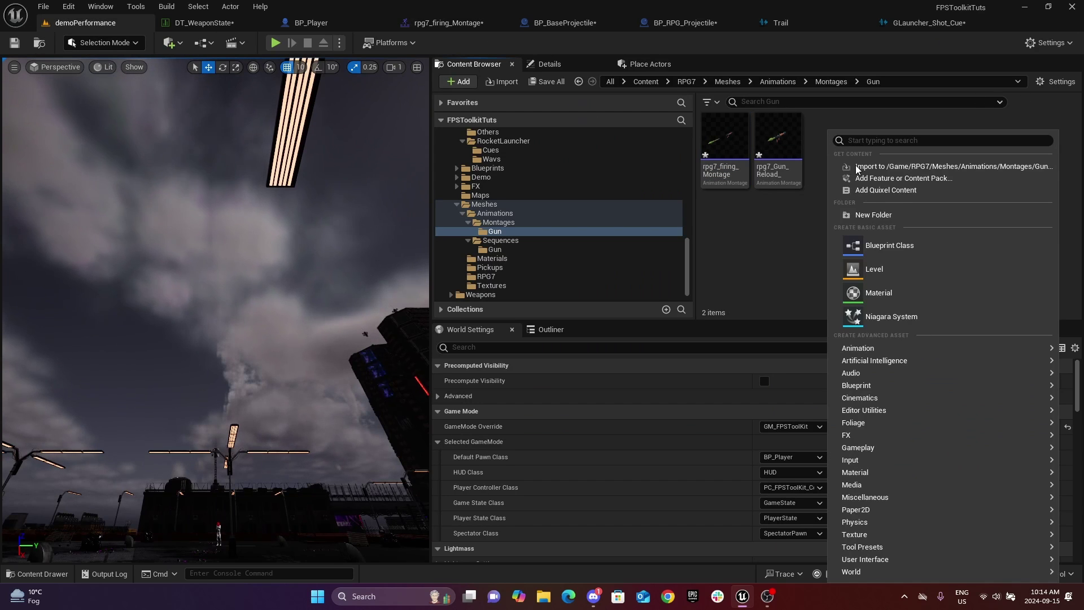
{"action": "left_click", "coordinate": [906, 245]}
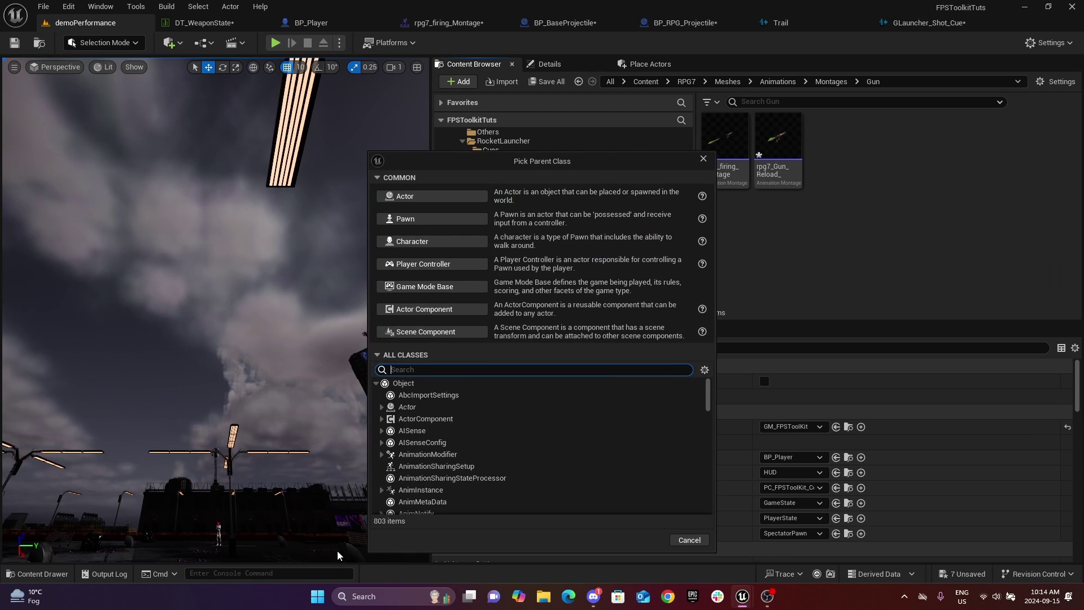
{"action": "type", "text": "ANIM NOTIFY"}
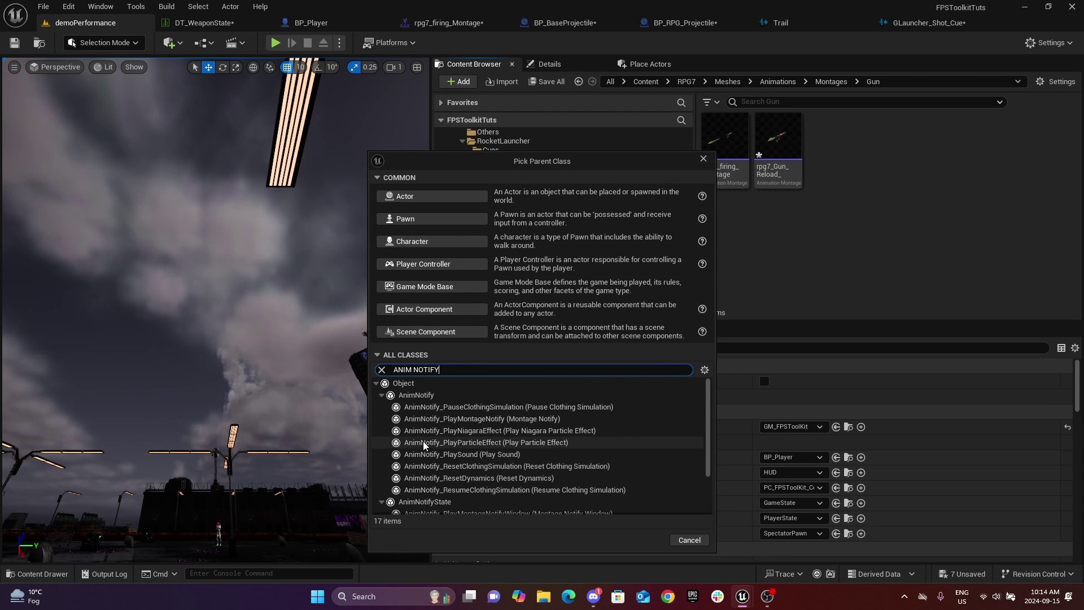
{"action": "left_click", "coordinate": [416, 396]}
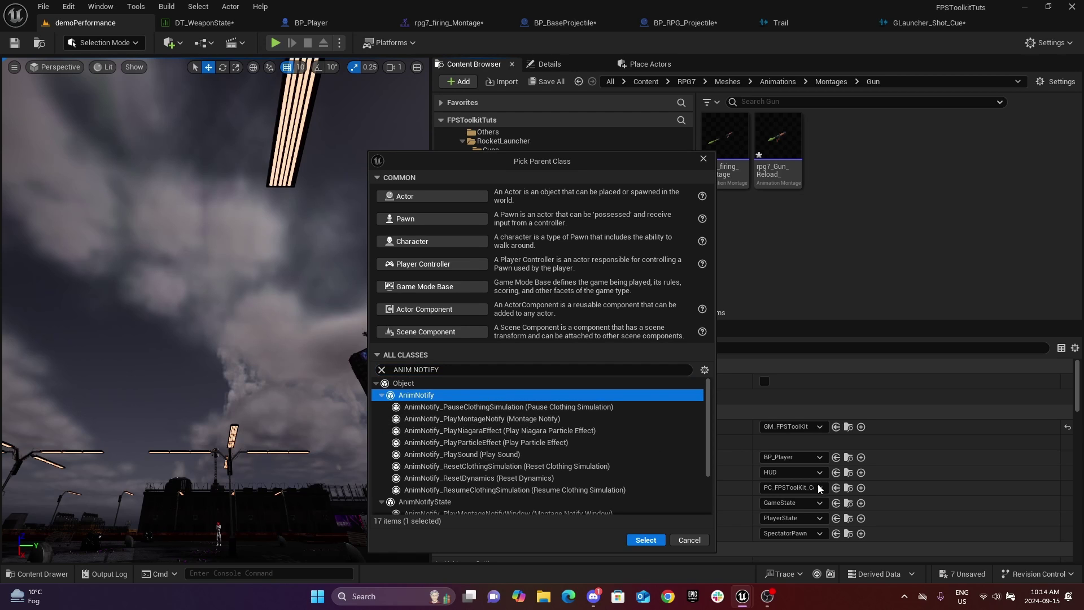
{"action": "left_click", "coordinate": [656, 542]}
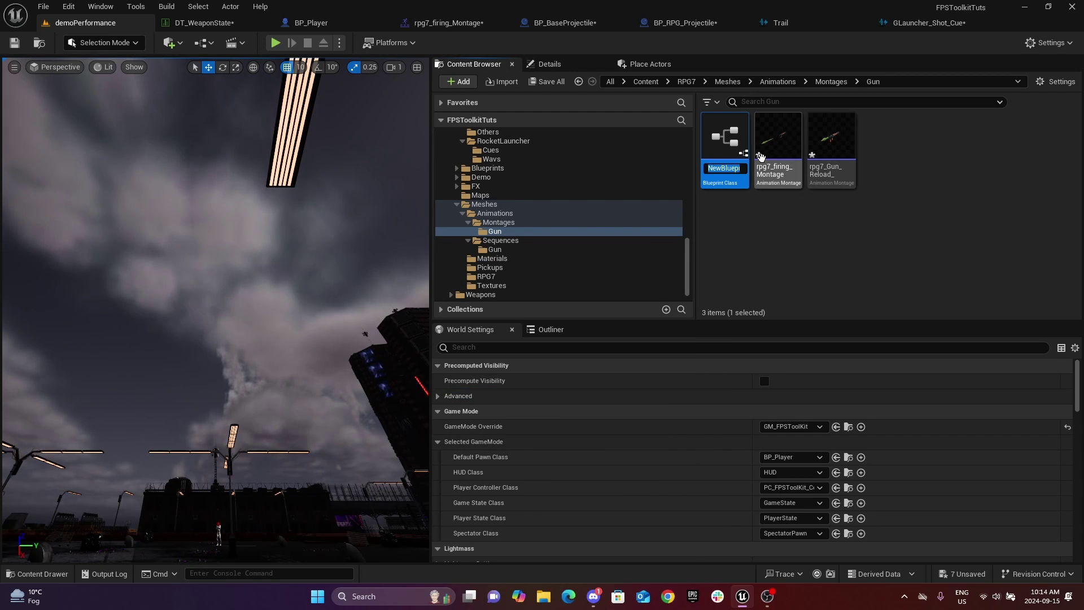
Step: Name the notify asset BP_HideBone_Notify, correcting the mistyped extra 'b'
{"action": "type", "text": "bp"}
{"action": "key", "text": "BackSpace"}
{"action": "key", "text": "BackSpace"}
{"action": "type", "text": "BP_"}
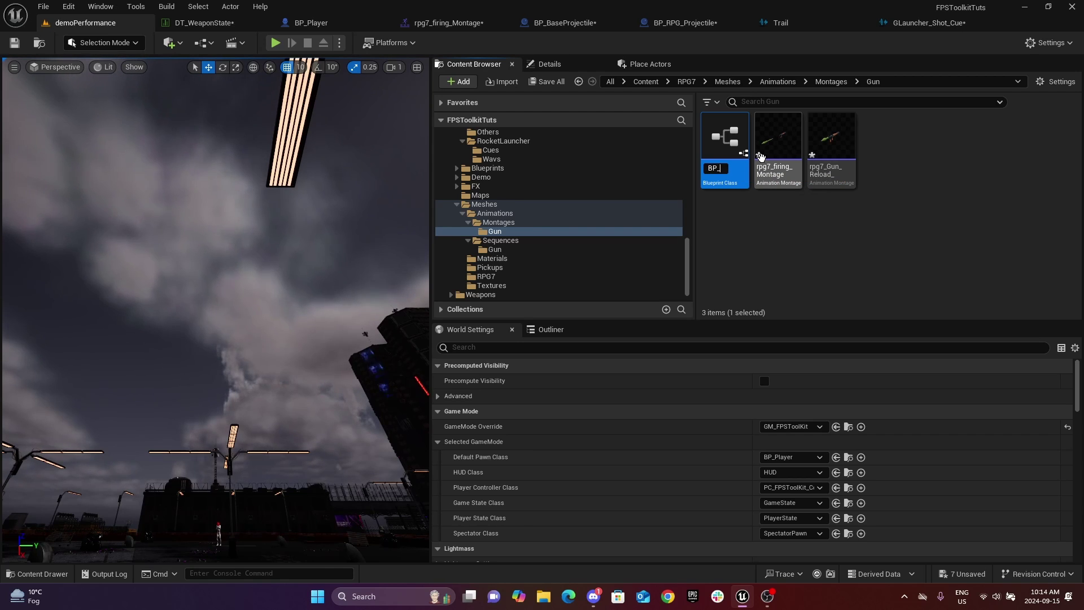
{"action": "type", "text": "Hideb"}
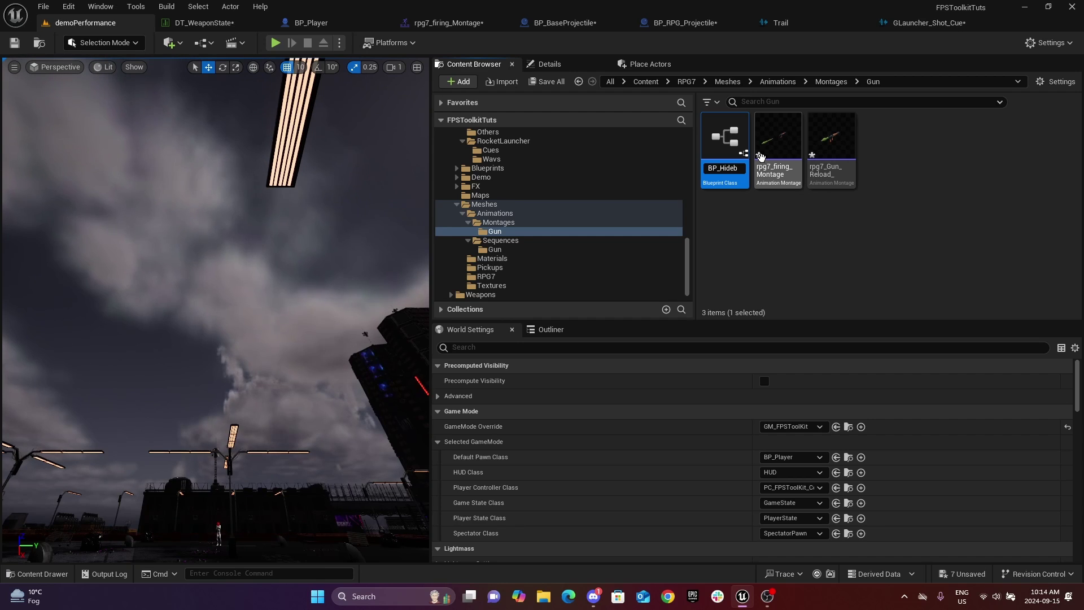
{"action": "type", "text": "Bone"}
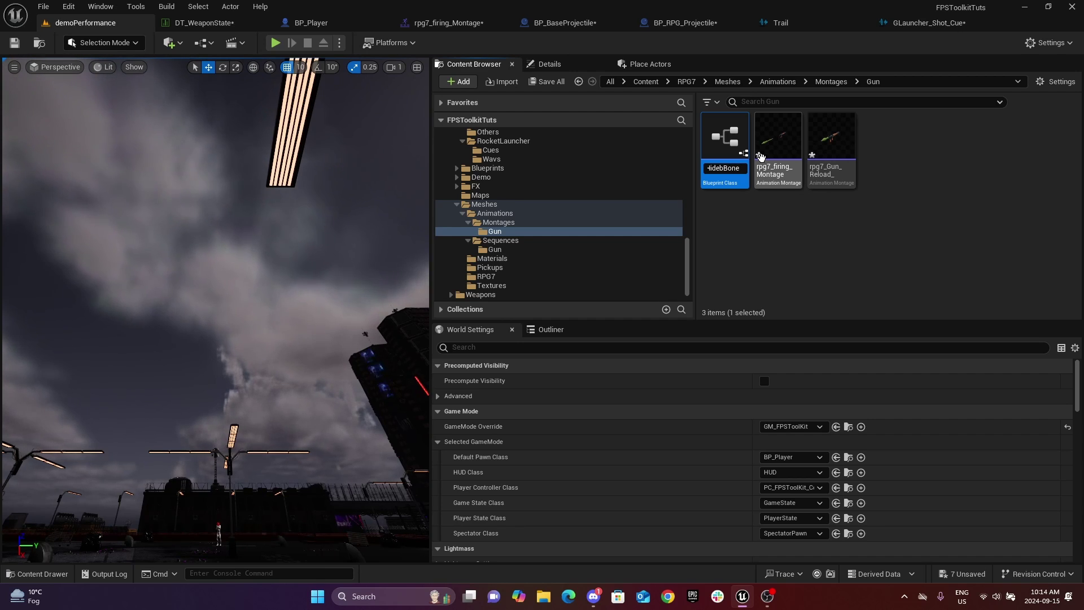
{"action": "type", "text": "_Notify"}
{"action": "key", "text": "Return"}
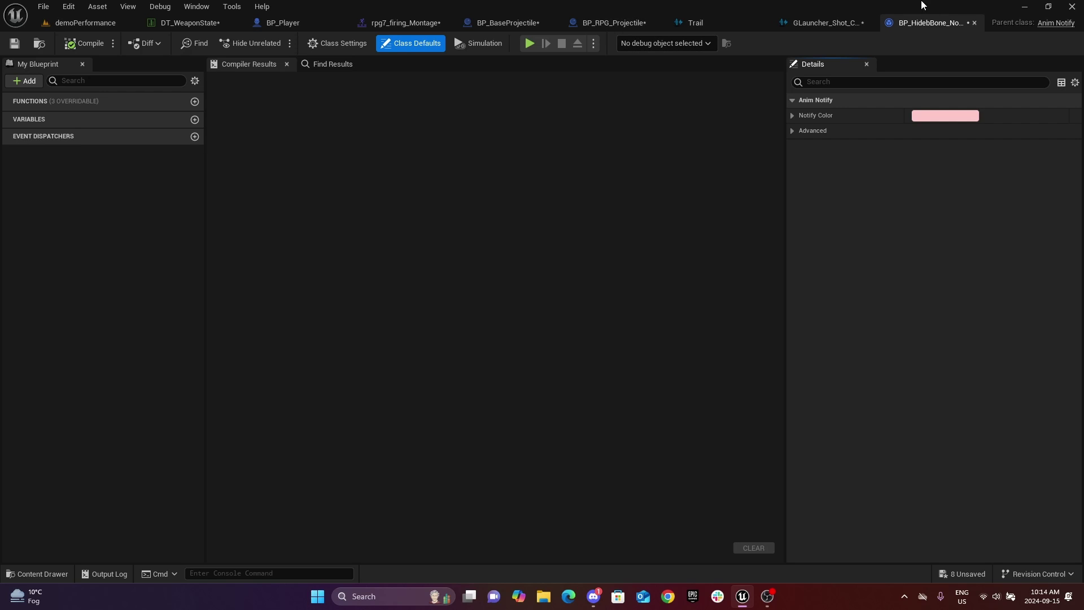
{"action": "left_click", "coordinate": [68, 23]}
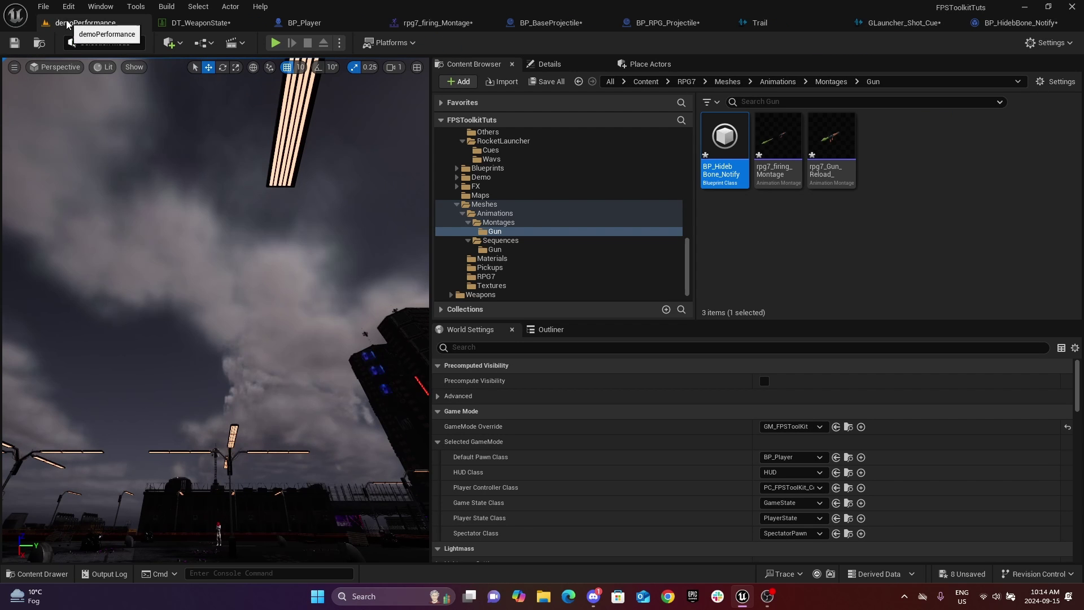
{"action": "left_click", "coordinate": [721, 168]}
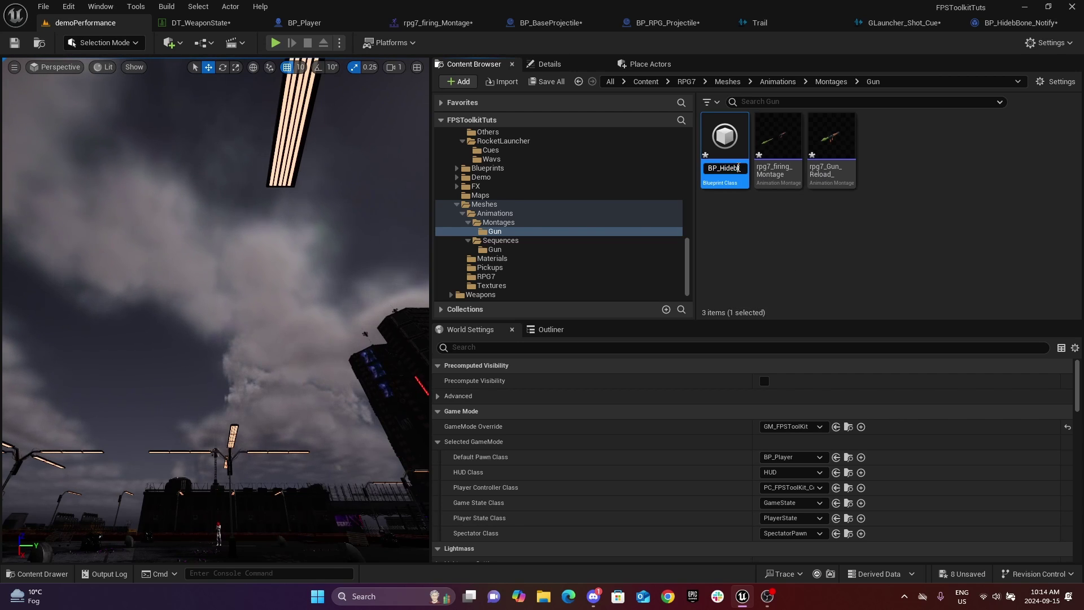
{"action": "key", "text": "BackSpace"}
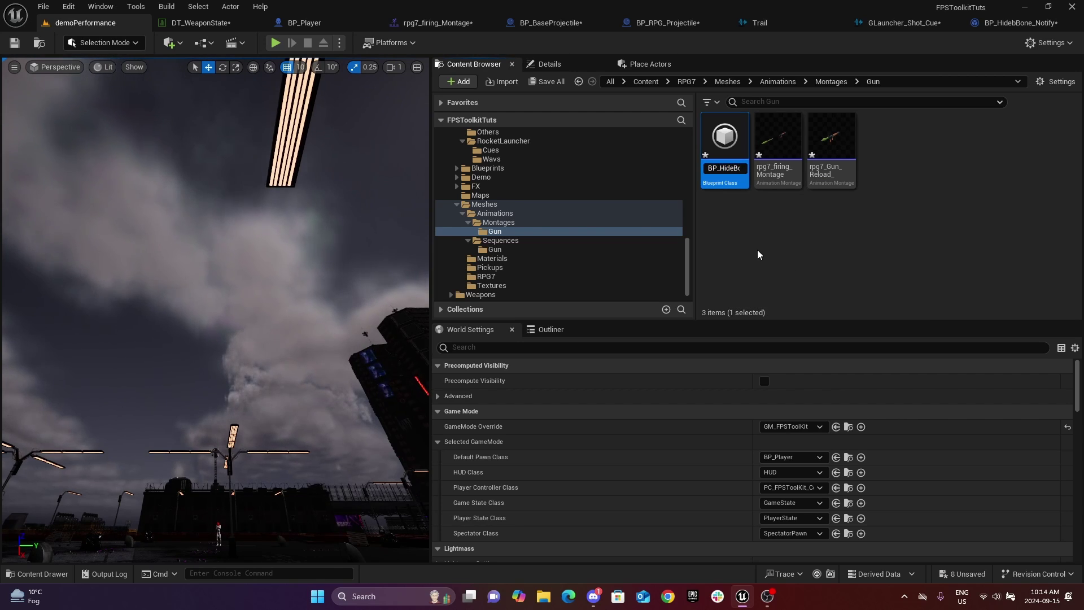
{"action": "key", "text": "Return"}
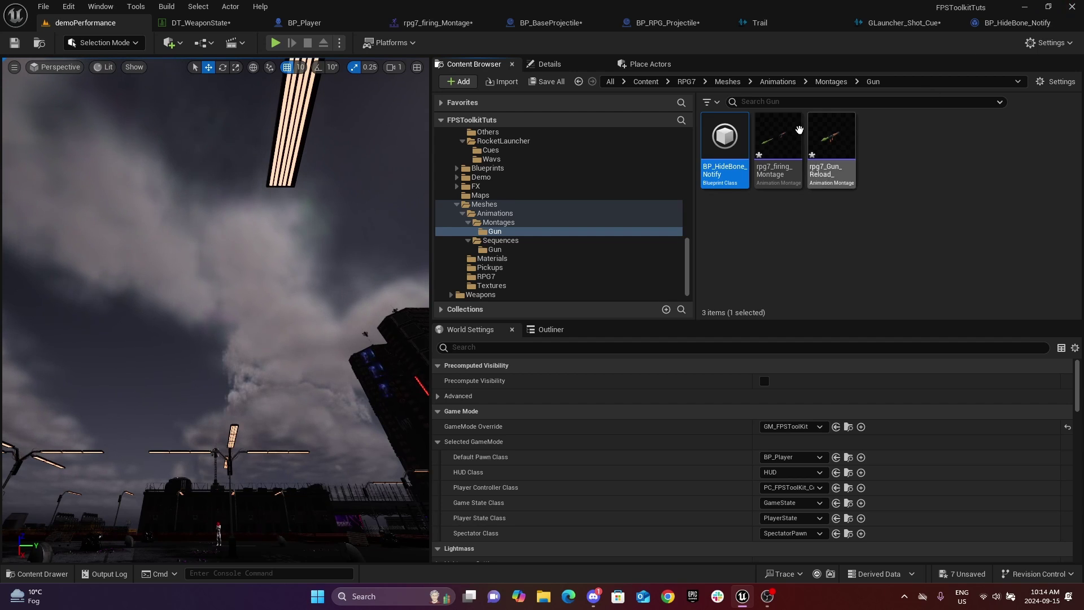
Step: Override Received Notify in BP_HideBone_Notify and move its Return Node right to make room
{"action": "double_click", "coordinate": [726, 144]}
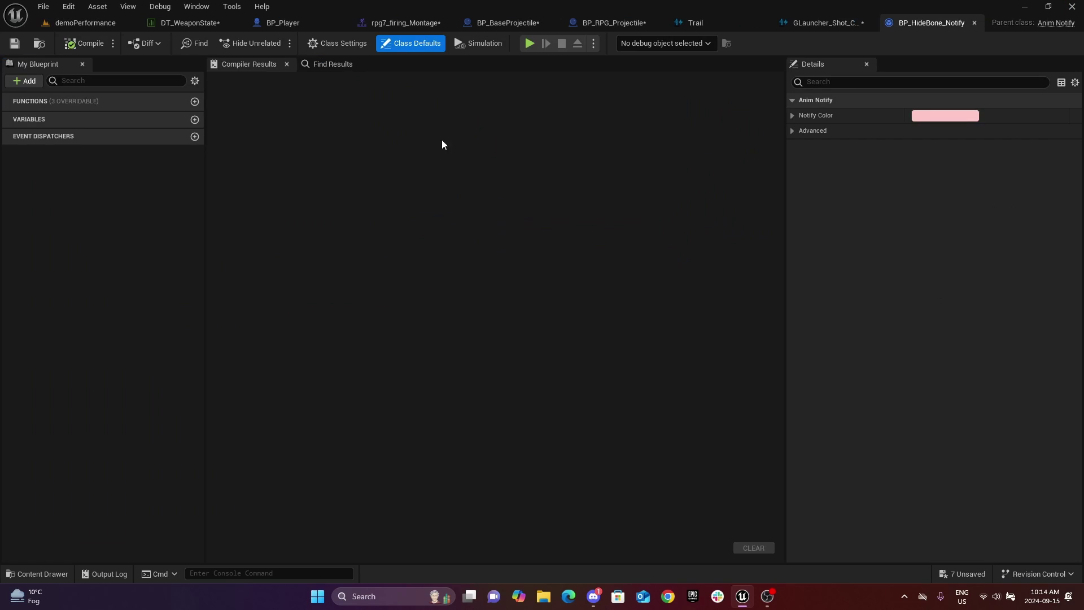
{"action": "left_click", "coordinate": [151, 102]}
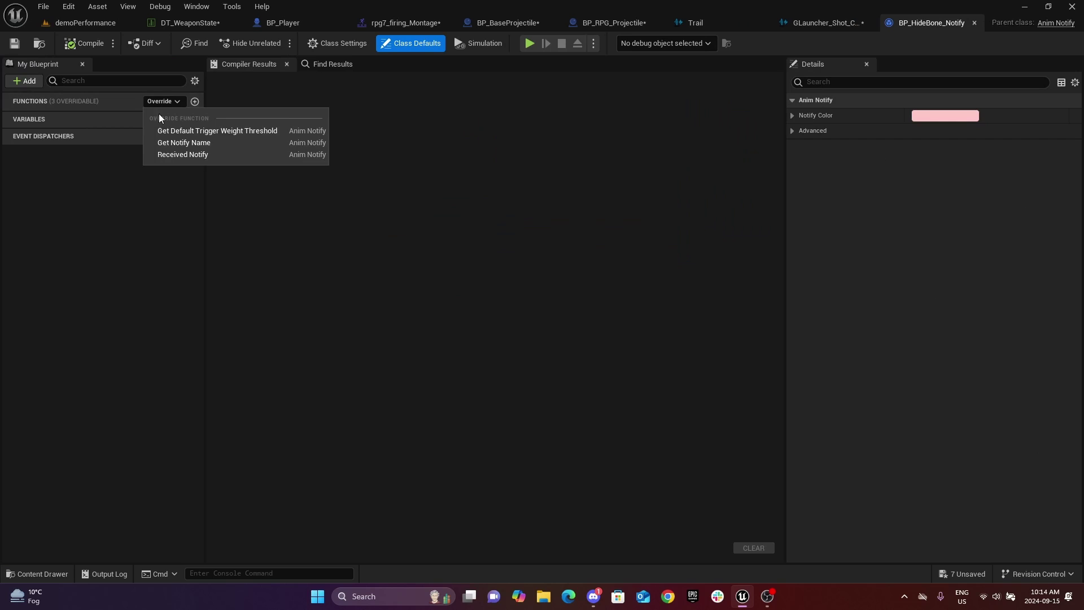
{"action": "left_click", "coordinate": [180, 154]}
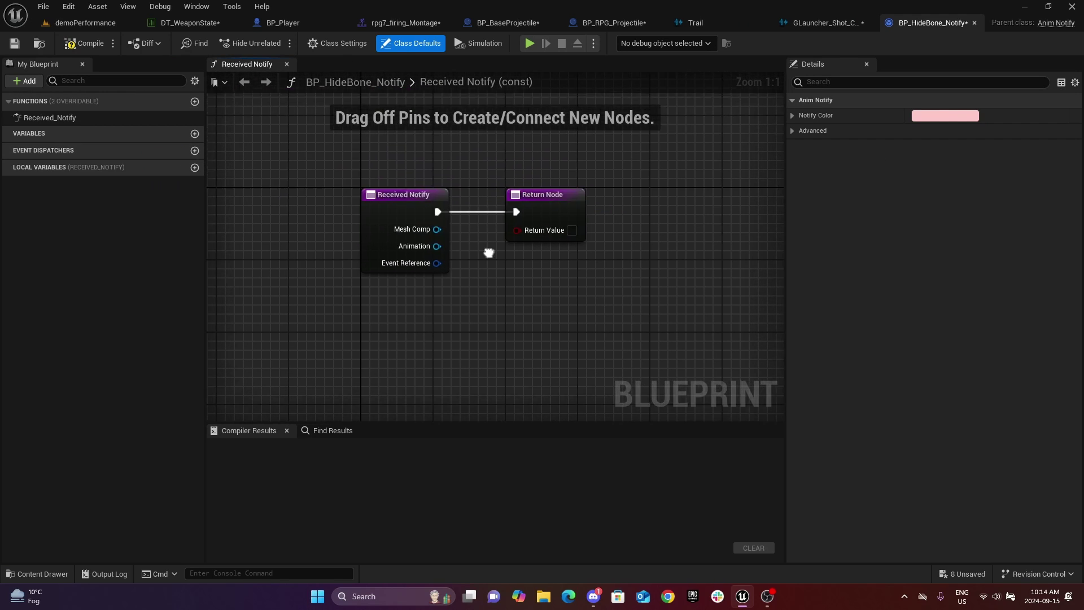
{"action": "left_click_drag", "start_coordinate": [446, 198], "coordinate": [729, 197]}
{"action": "right_click_drag", "start_coordinate": [283, 239], "coordinate": [346, 233]}
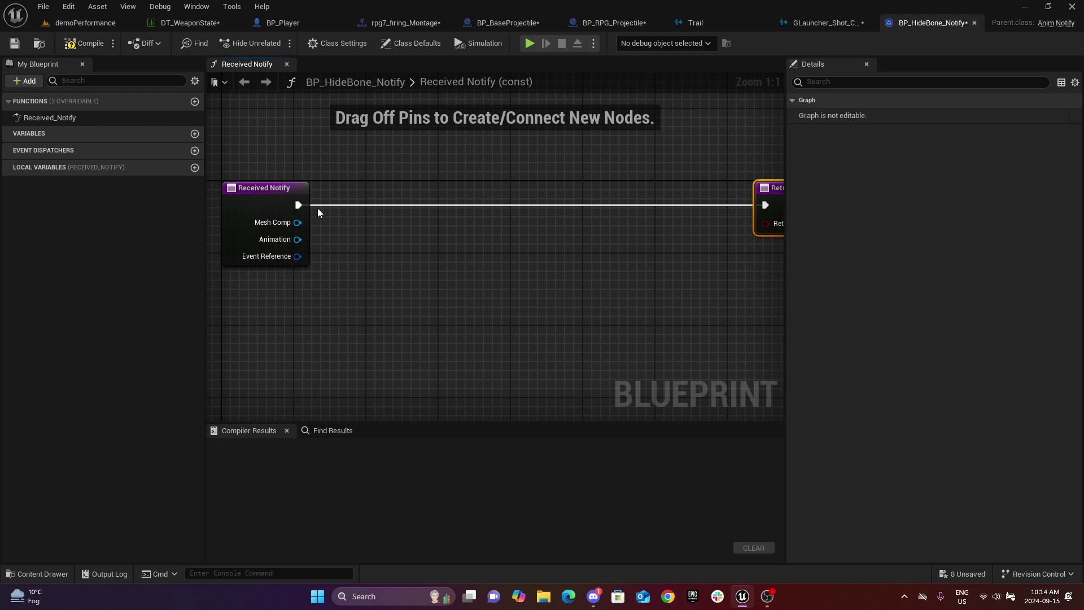
Step: Add a Branch node between Received Notify and the Return Node
{"action": "left_click_drag", "start_coordinate": [298, 205], "coordinate": [385, 209]}
{"action": "type", "text": "branch"}
{"action": "key", "text": "Return"}
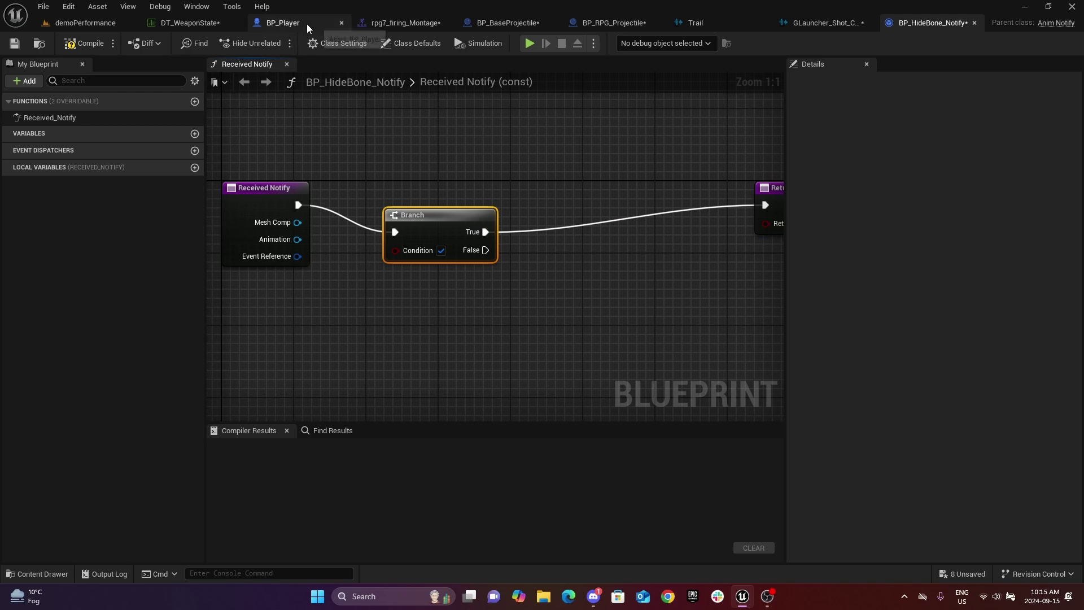
{"action": "left_click_drag", "start_coordinate": [436, 238], "coordinate": [491, 211]}
{"action": "right_click", "coordinate": [323, 125]}
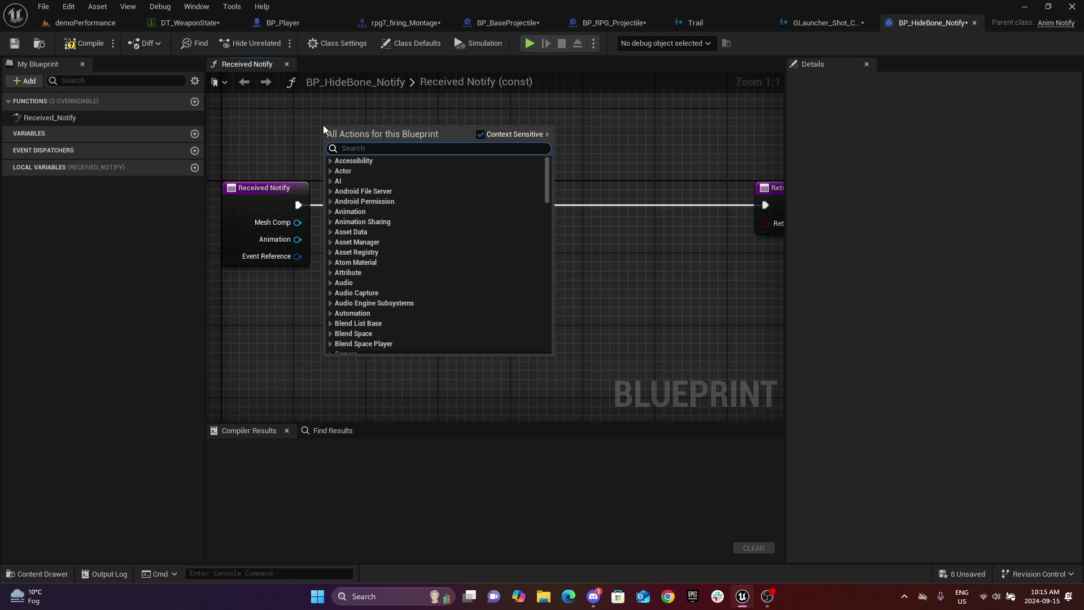
{"action": "left_click", "coordinate": [270, 104]}
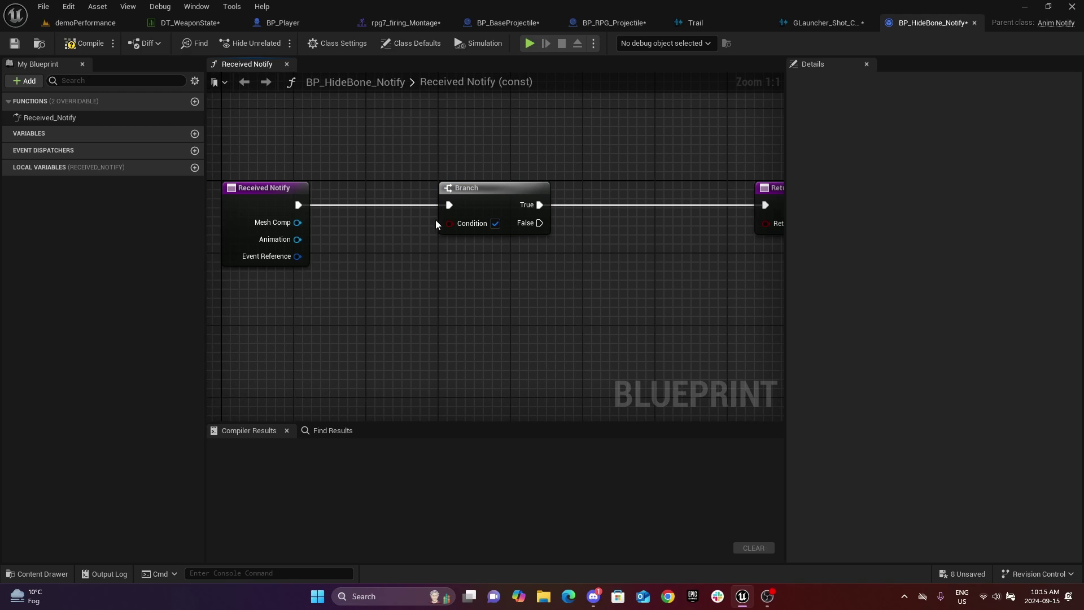
Step: Promote the Branch Condition to a boolean variable named ShouldHide
{"action": "left_click_drag", "start_coordinate": [451, 224], "coordinate": [378, 156]}
{"action": "left_click", "coordinate": [395, 205]}
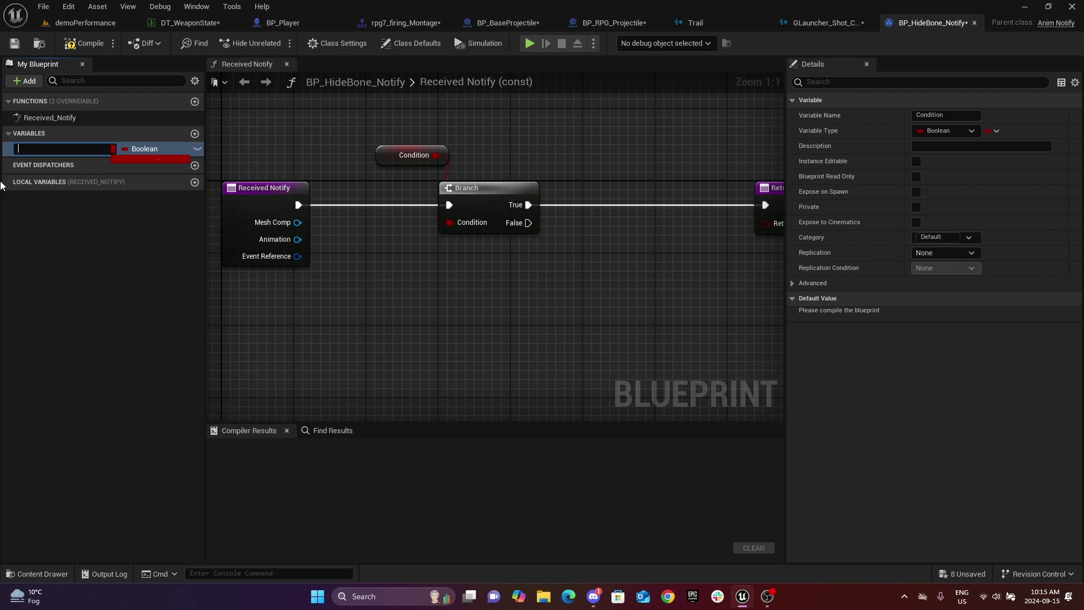
{"action": "type", "text": "ShouldHide"}
{"action": "key", "text": "Return"}
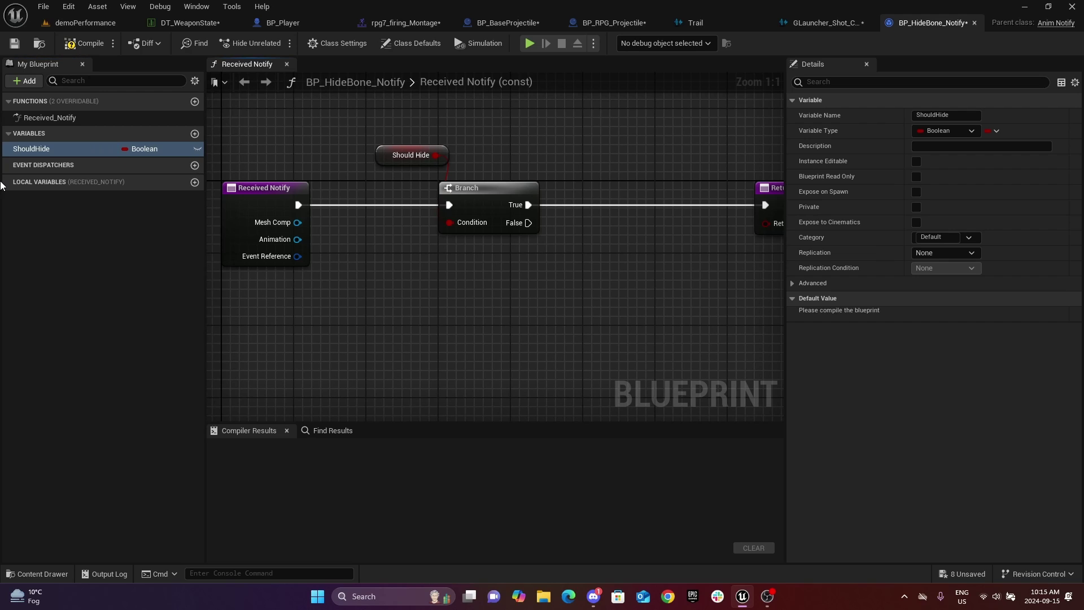
{"action": "right_click_drag", "start_coordinate": [489, 260], "coordinate": [412, 249]}
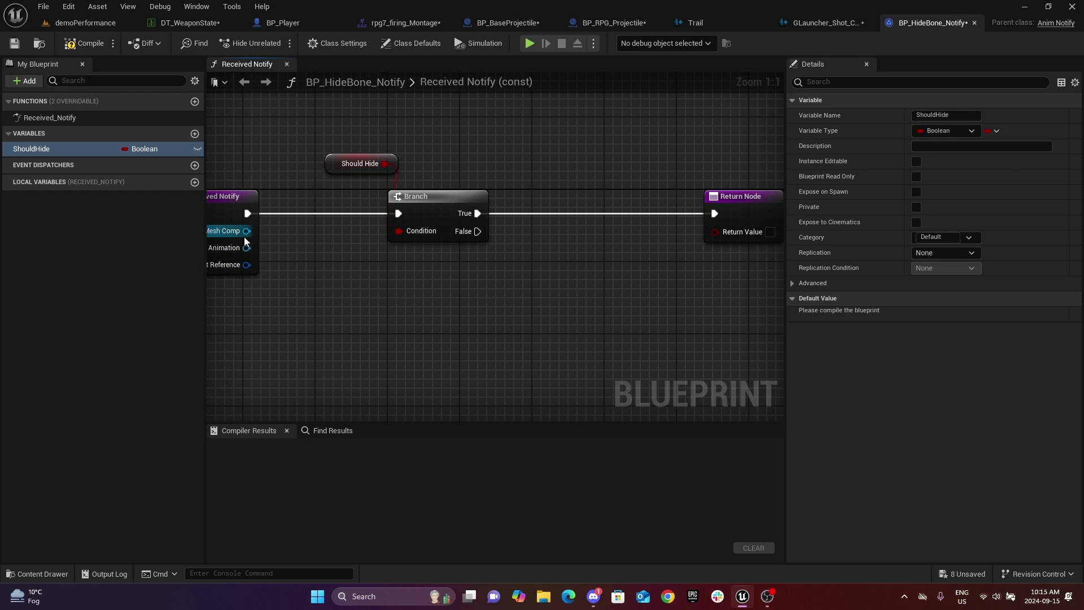
Step: Add Hide Bone by Name on Mesh Comp, run from the Branch into Return
{"action": "left_click_drag", "start_coordinate": [247, 232], "coordinate": [514, 301]}
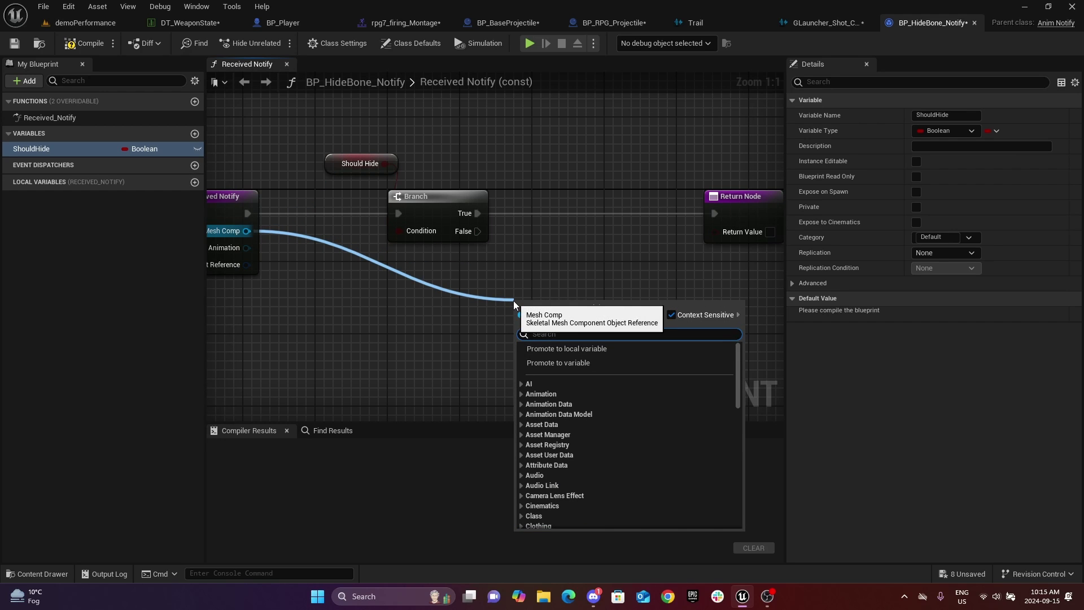
{"action": "type", "text": "hidebone"}
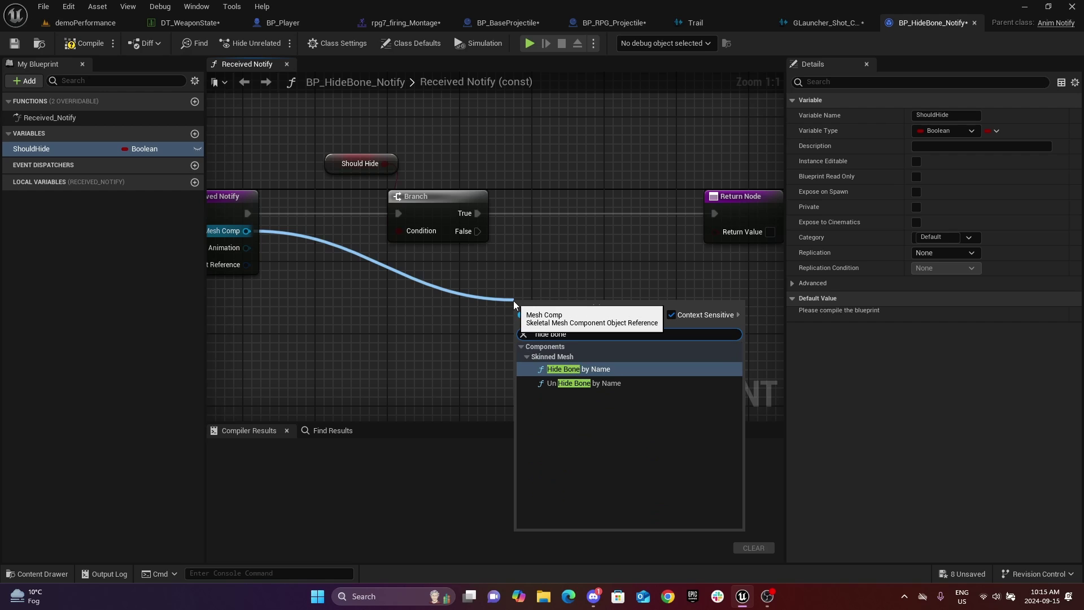
{"action": "key", "text": "Return"}
{"action": "left_click_drag", "start_coordinate": [565, 306], "coordinate": [572, 188]}
{"action": "left_click_drag", "start_coordinate": [675, 213], "coordinate": [723, 212]}
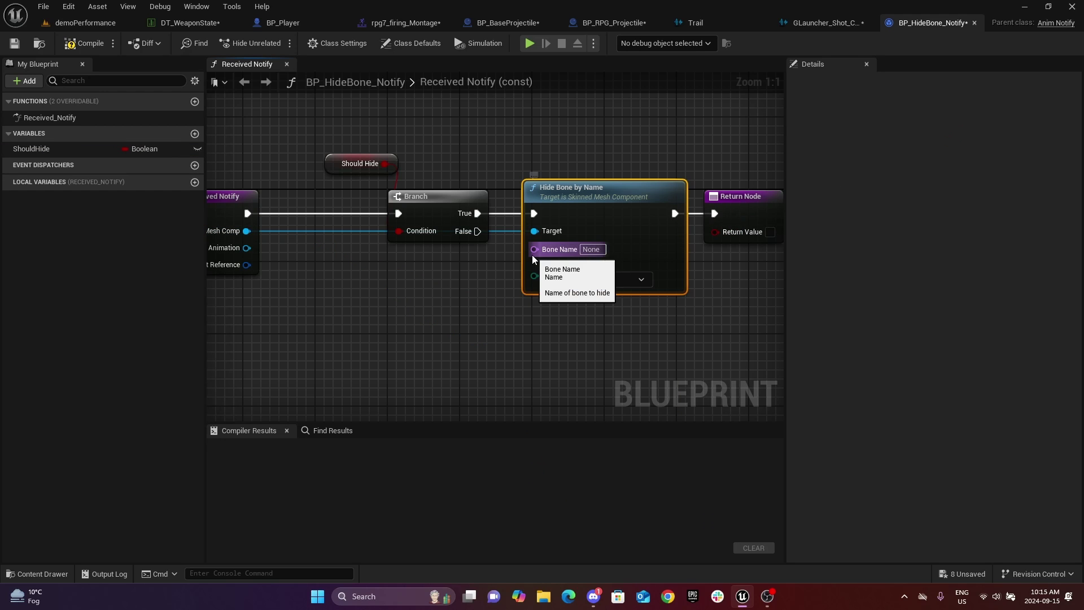
Step: Promote Bone Name to a variable and make ShouldHide and Bone Name instance editable
{"action": "left_click_drag", "start_coordinate": [532, 254], "coordinate": [422, 278]}
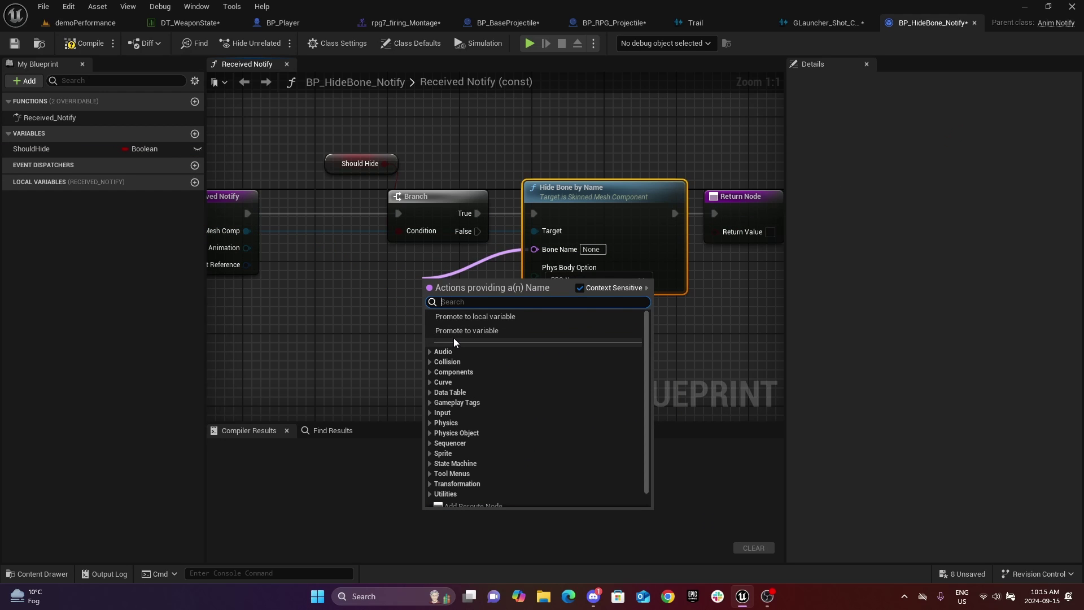
{"action": "left_click", "coordinate": [455, 324]}
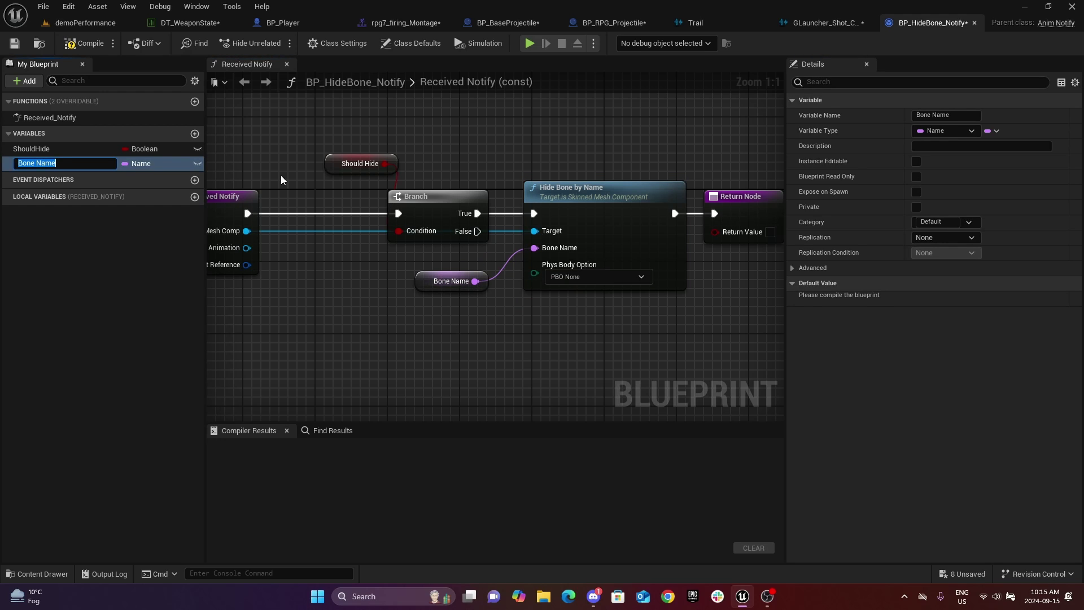
{"action": "key", "text": "Return"}
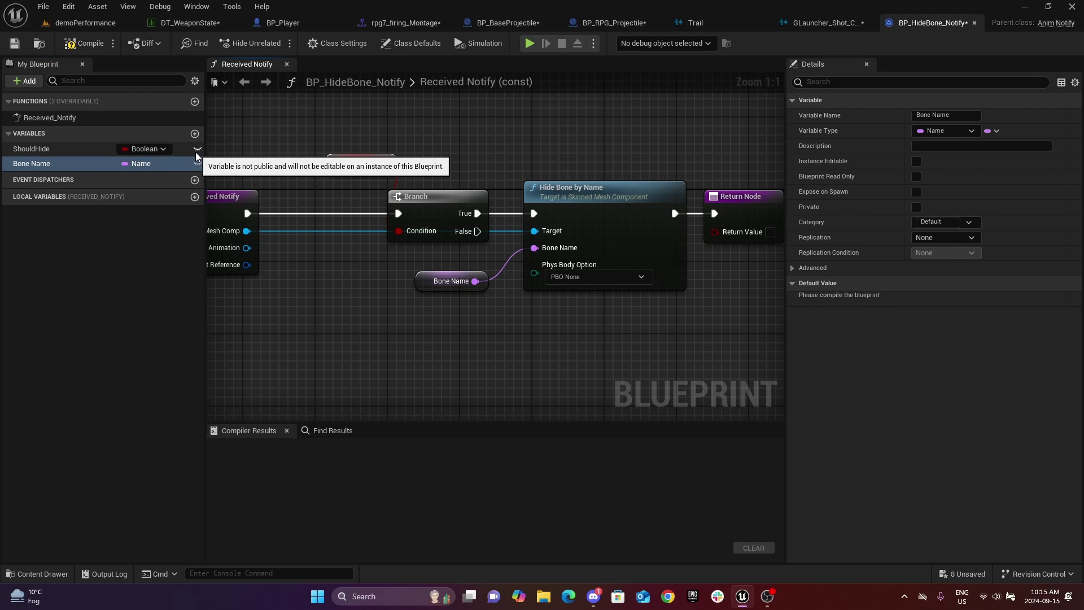
{"action": "left_click", "coordinate": [197, 150]}
{"action": "left_click", "coordinate": [197, 163]}
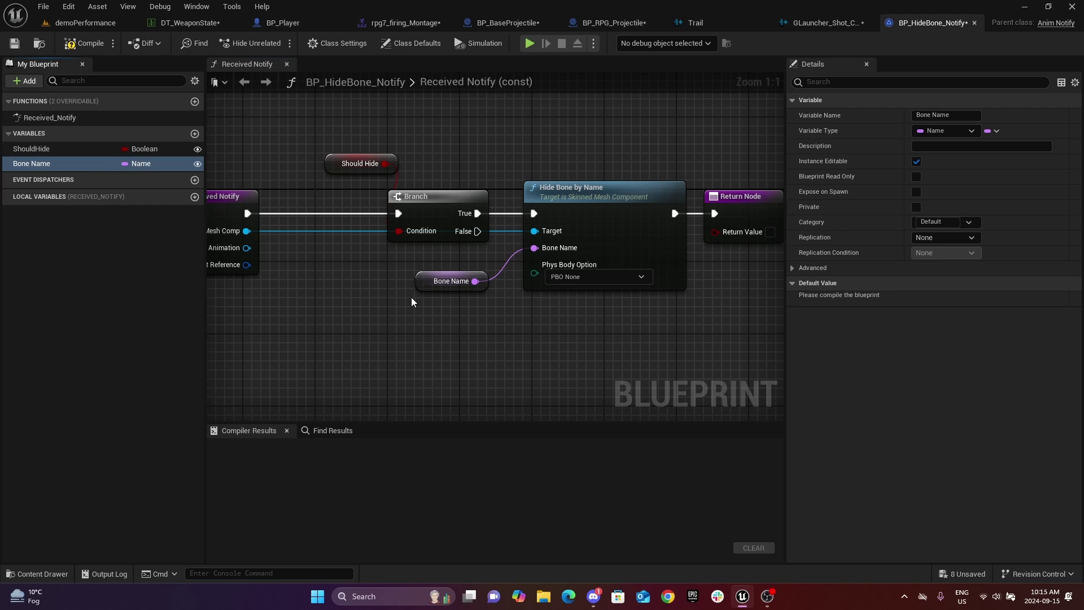
Step: Wire Un Hide Bone by Name on the False branch using Bone Name, then compile
{"action": "left_click_drag", "start_coordinate": [247, 231], "coordinate": [567, 384]}
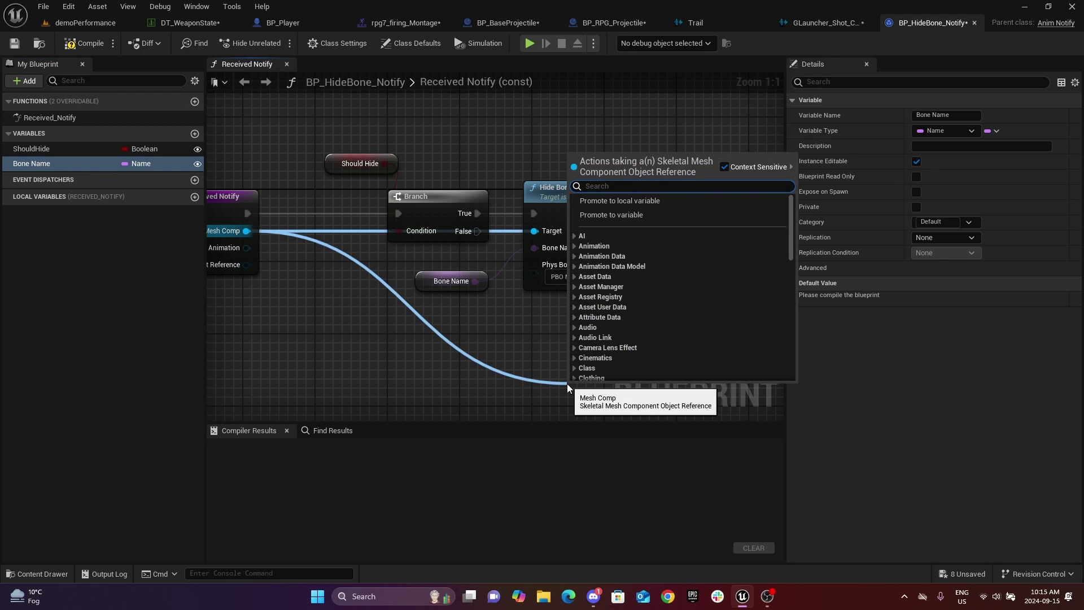
{"action": "type", "text": "unhide"}
{"action": "left_click", "coordinate": [649, 242]}
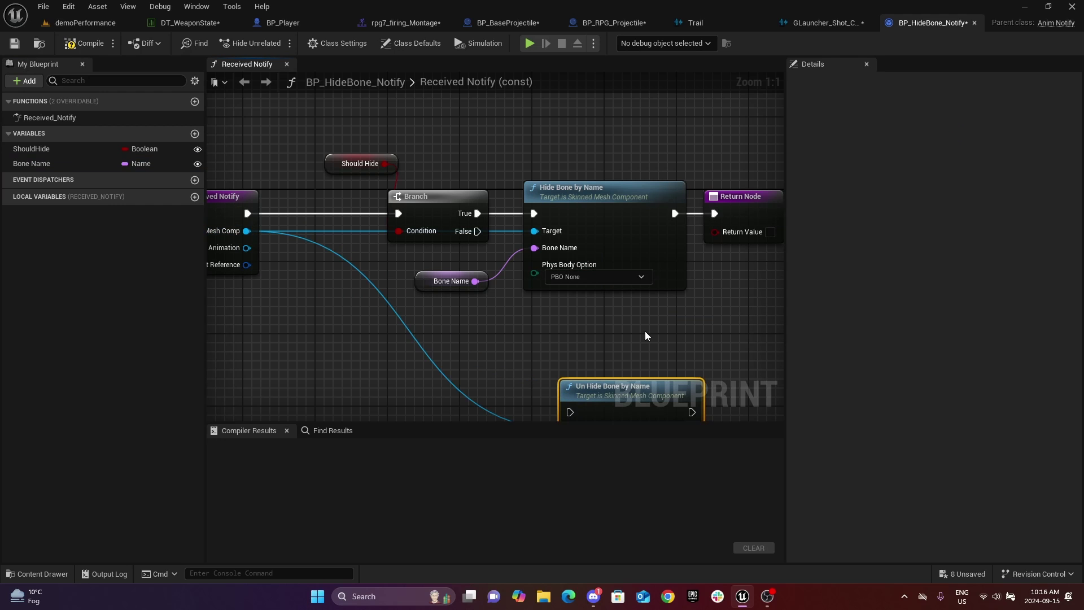
{"action": "left_click_drag", "start_coordinate": [622, 398], "coordinate": [594, 327]}
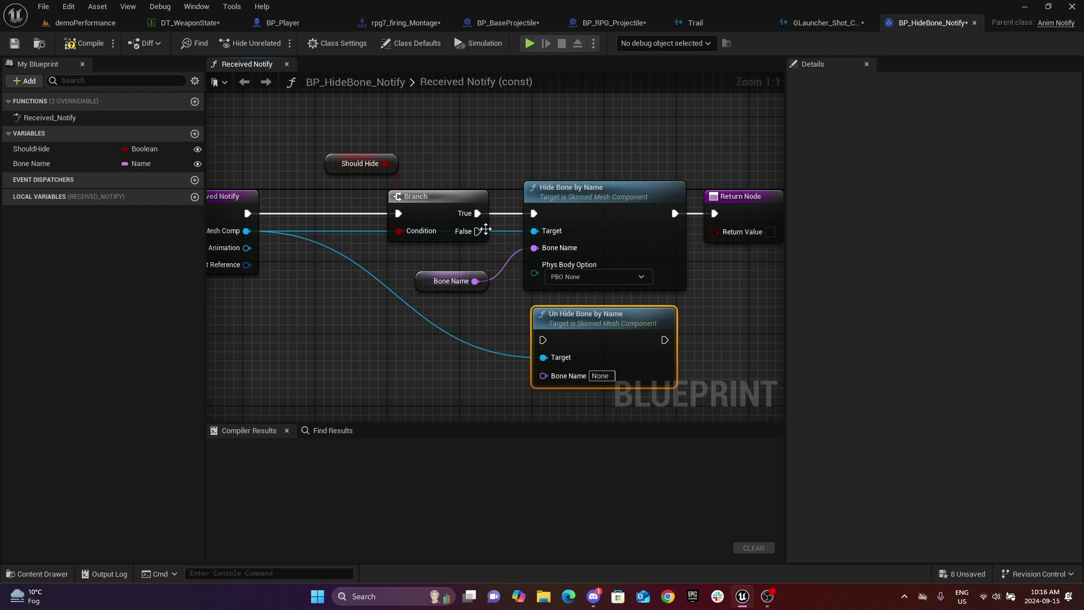
{"action": "left_click_drag", "start_coordinate": [486, 229], "coordinate": [543, 339]}
{"action": "left_click_drag", "start_coordinate": [664, 340], "coordinate": [716, 214]}
{"action": "left_click_drag", "start_coordinate": [476, 280], "coordinate": [544, 375]}
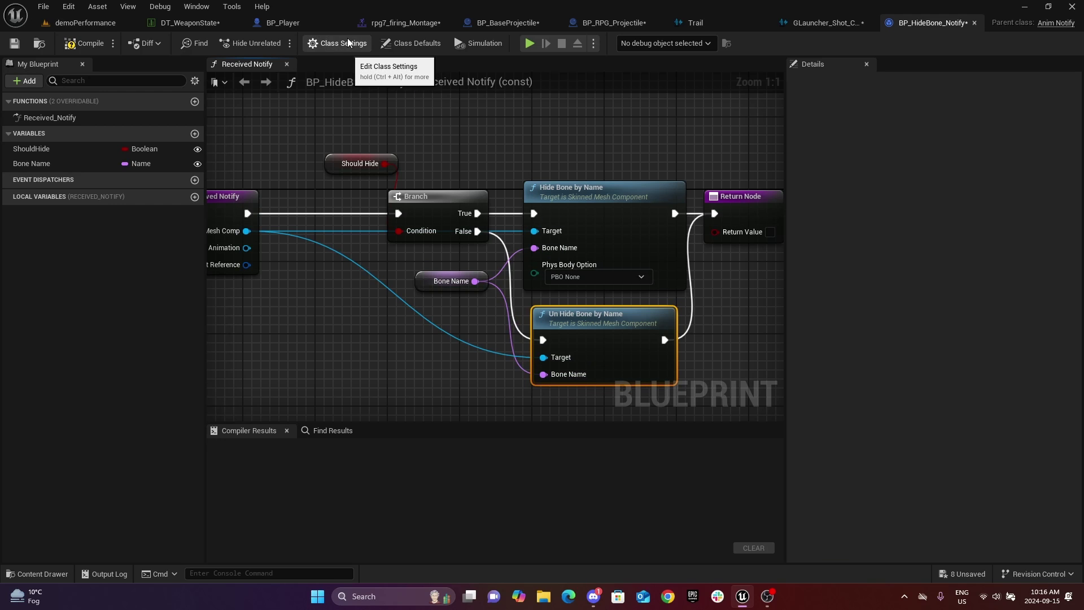
{"action": "left_click", "coordinate": [86, 40]}
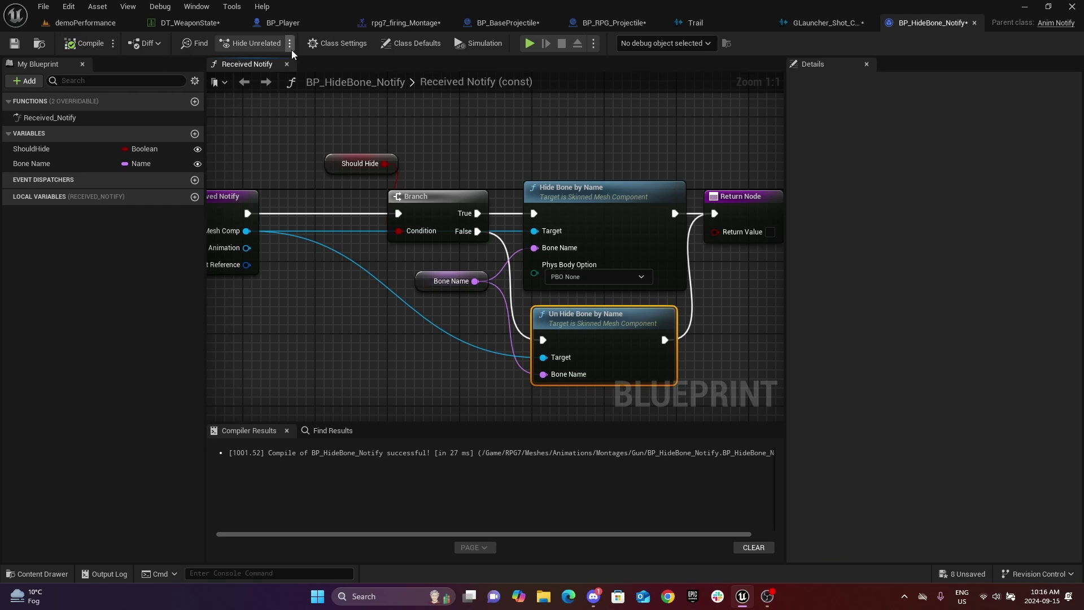
Step: Add a BP_HideBone_Notify at frame 0 of rpg7_firing_Montage
{"action": "left_click", "coordinate": [392, 25]}
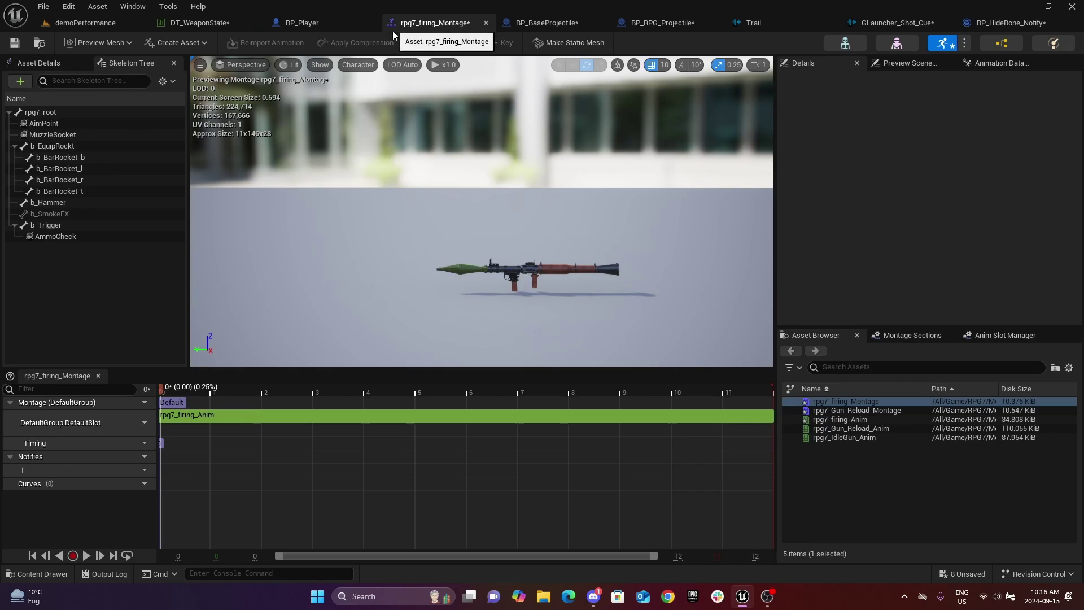
{"action": "right_click", "coordinate": [171, 470]}
{"action": "mouse_move", "coordinate": [225, 492]}
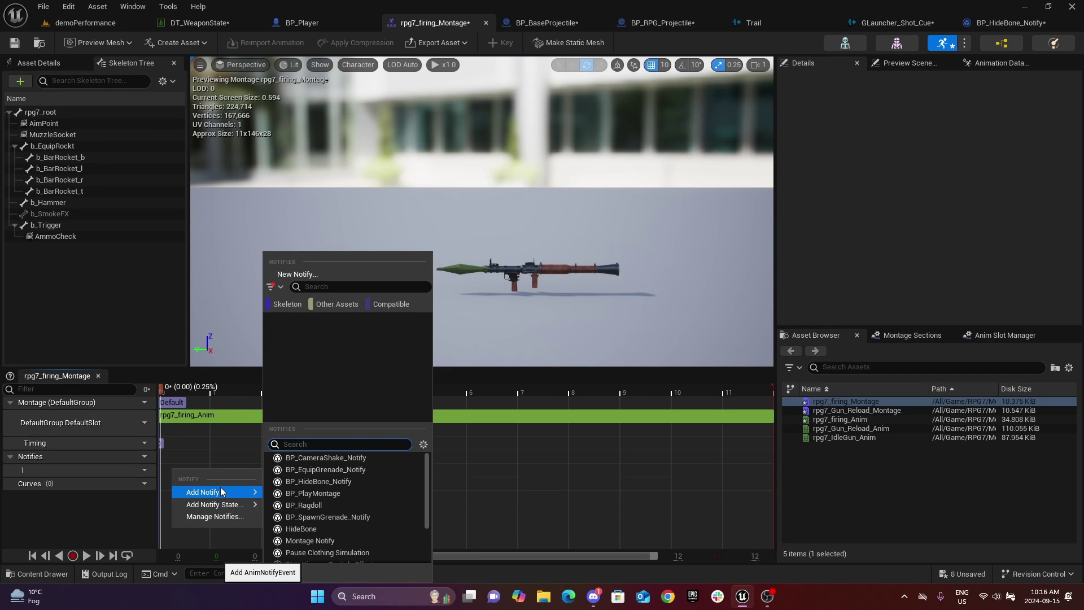
{"action": "left_click", "coordinate": [313, 482]}
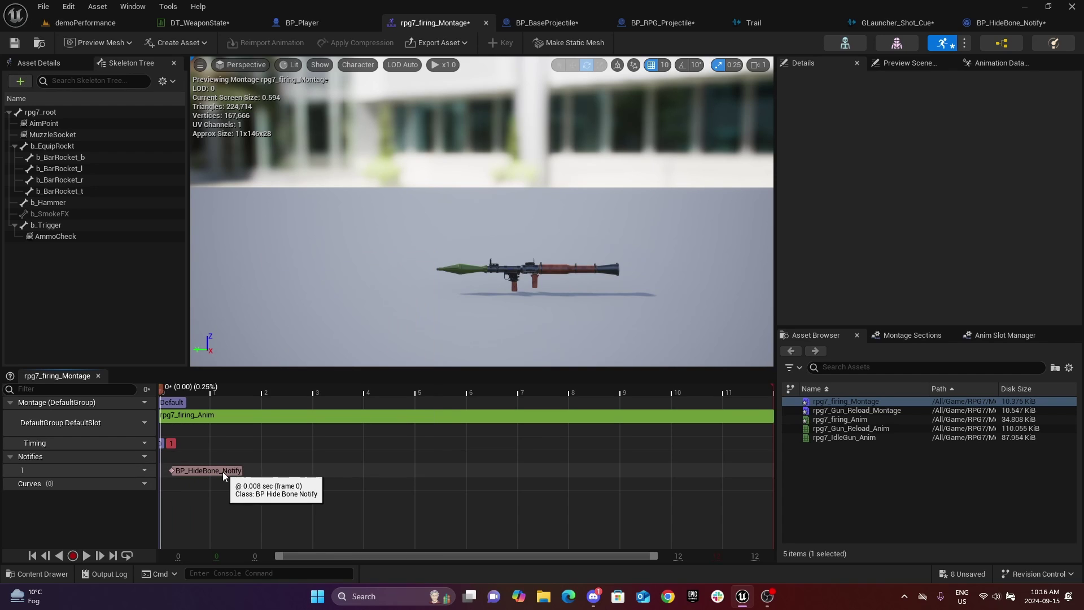
{"action": "left_click_drag", "start_coordinate": [219, 472], "coordinate": [216, 475]}
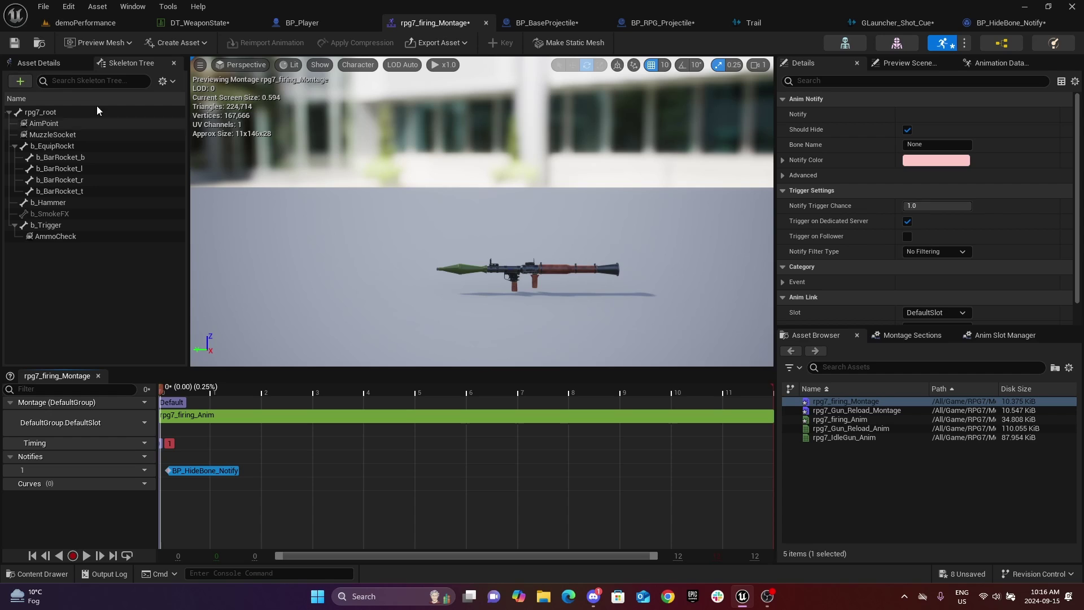
Step: Set the notify's Bone Name to b_EquipRockt with Should Hide checked
{"action": "left_click", "coordinate": [45, 146]}
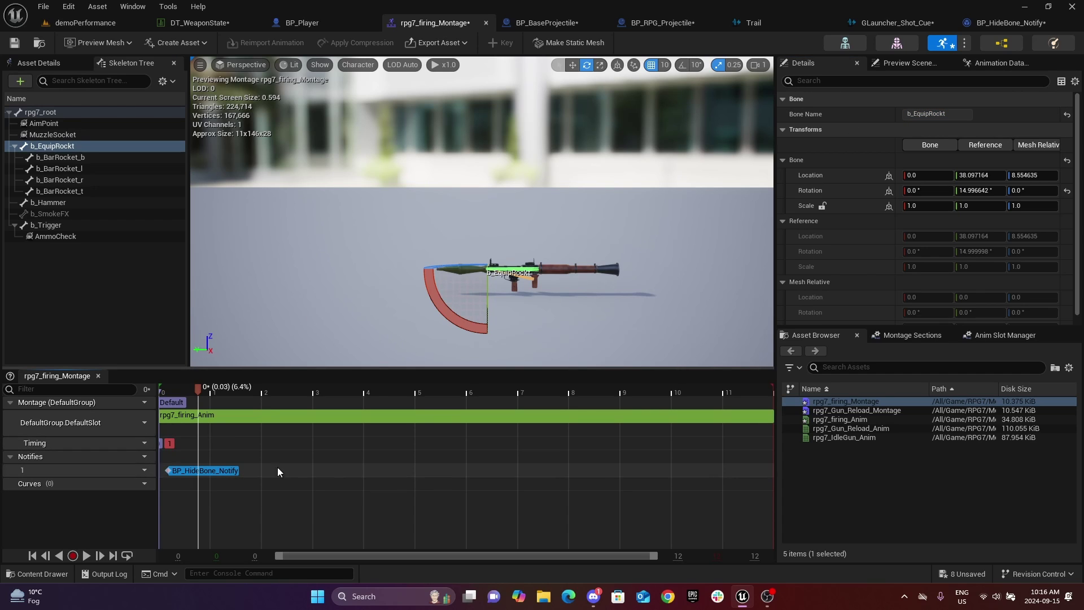
{"action": "left_click", "coordinate": [209, 470]}
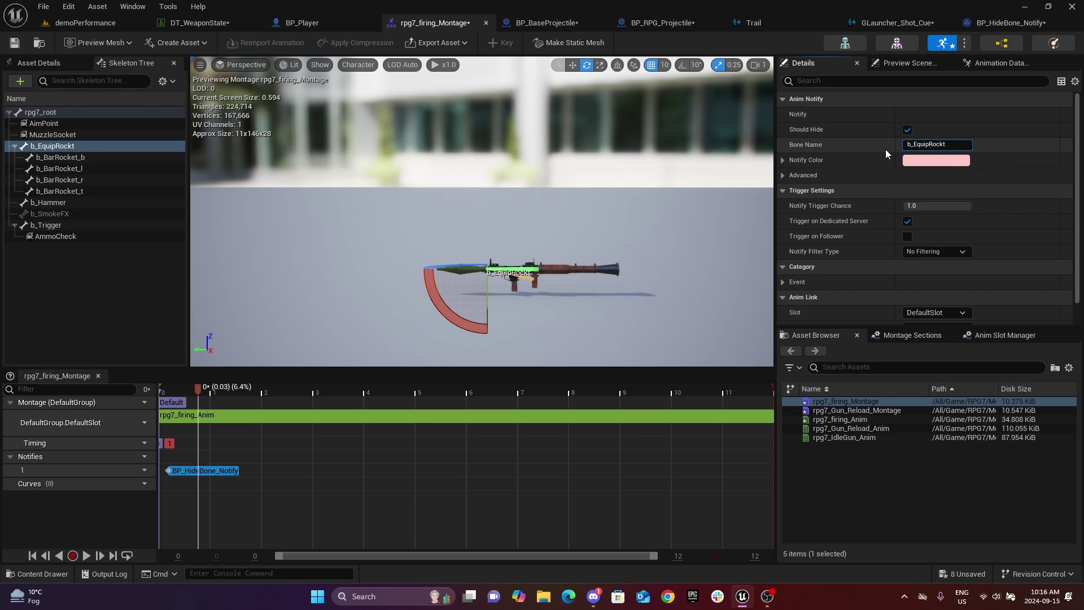
{"action": "key", "text": "Return"}
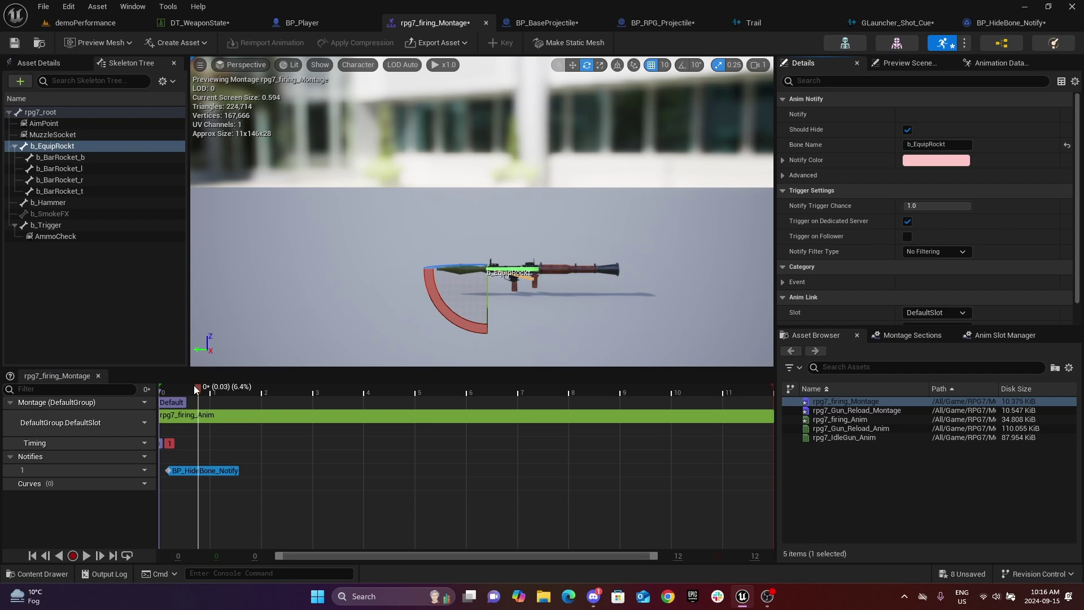
{"action": "mouse_move", "coordinate": [194, 386]}
{"action": "left_mouse_down"}
{"action": "mouse_move", "coordinate": [185, 393]}
{"action": "mouse_move", "coordinate": [229, 415]}
{"action": "mouse_move", "coordinate": [199, 402]}
{"action": "left_mouse_up"}
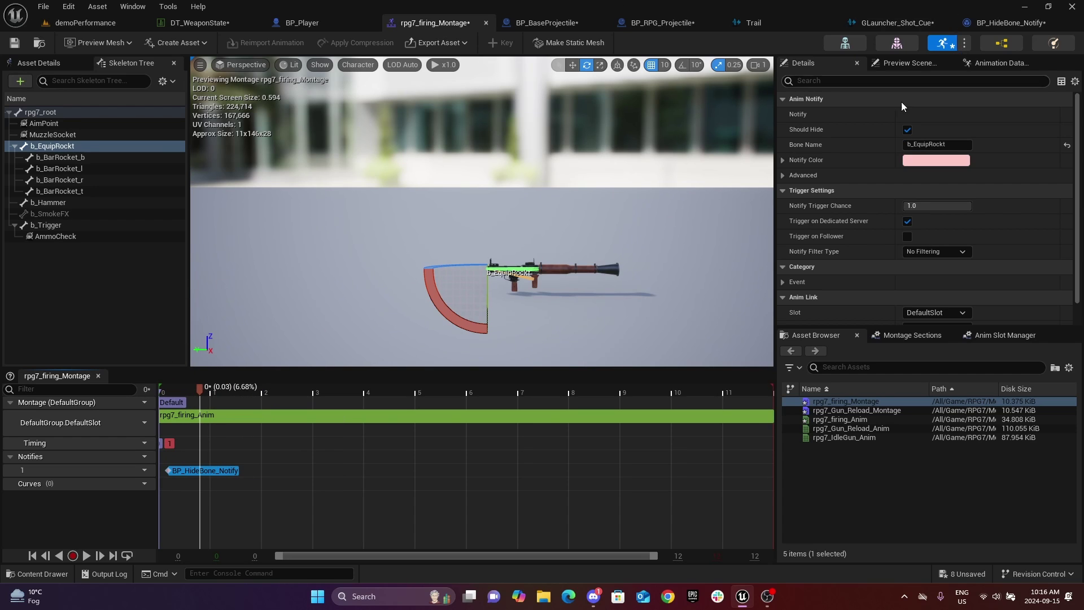
Step: Open the RPG reload montage from DT_WeaponState and add a BP_HideBone_Notify near its start
{"action": "left_click", "coordinate": [213, 21]}
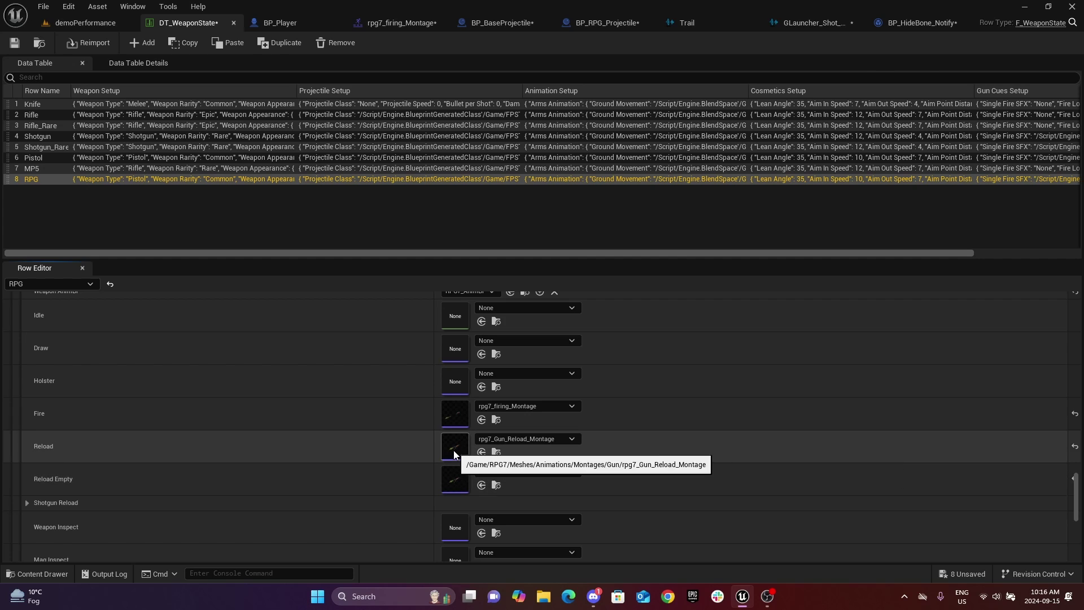
{"action": "double_click", "coordinate": [454, 447]}
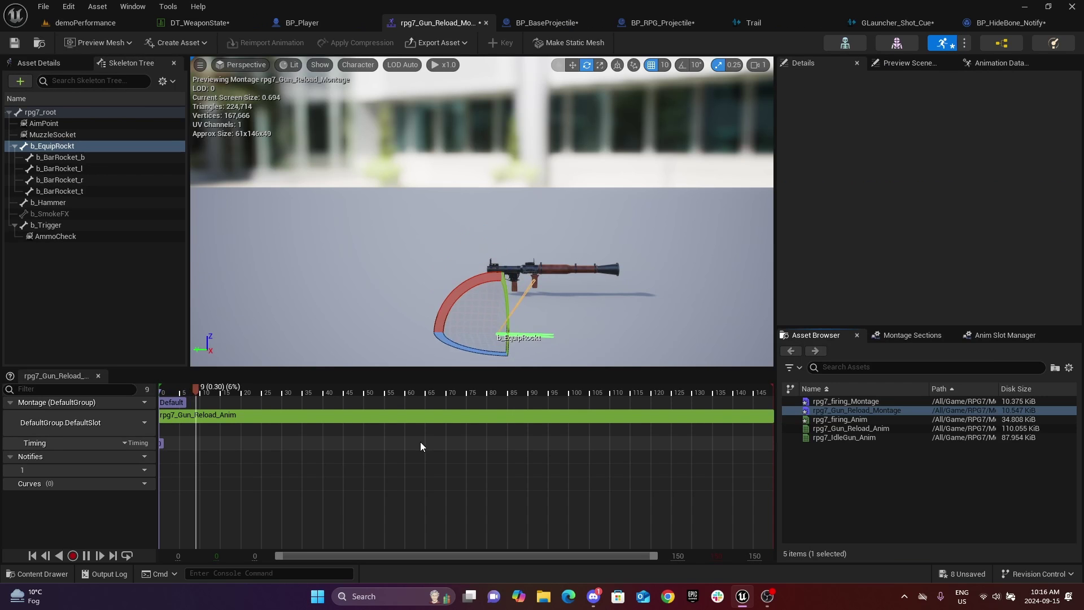
{"action": "right_click", "coordinate": [165, 468]}
{"action": "mouse_move", "coordinate": [213, 500]}
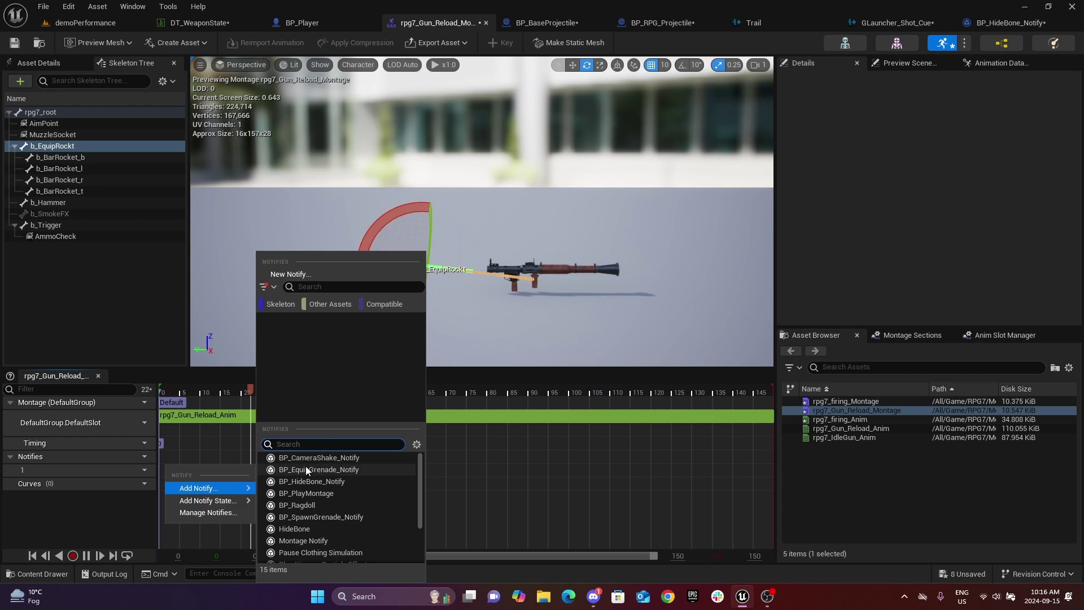
{"action": "left_click", "coordinate": [303, 480]}
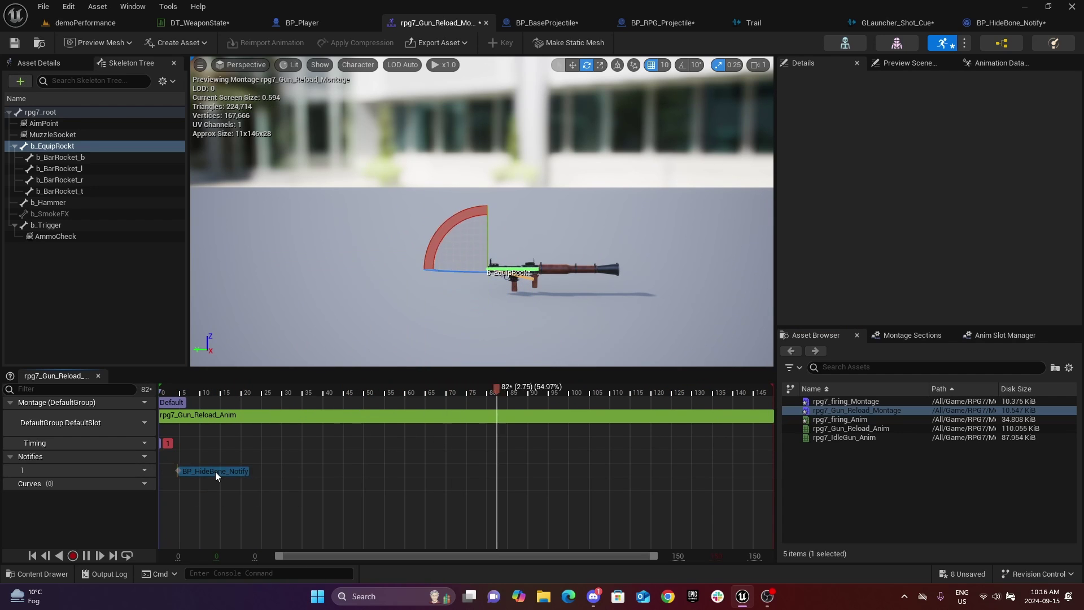
{"action": "left_click_drag", "start_coordinate": [215, 472], "coordinate": [222, 469]}
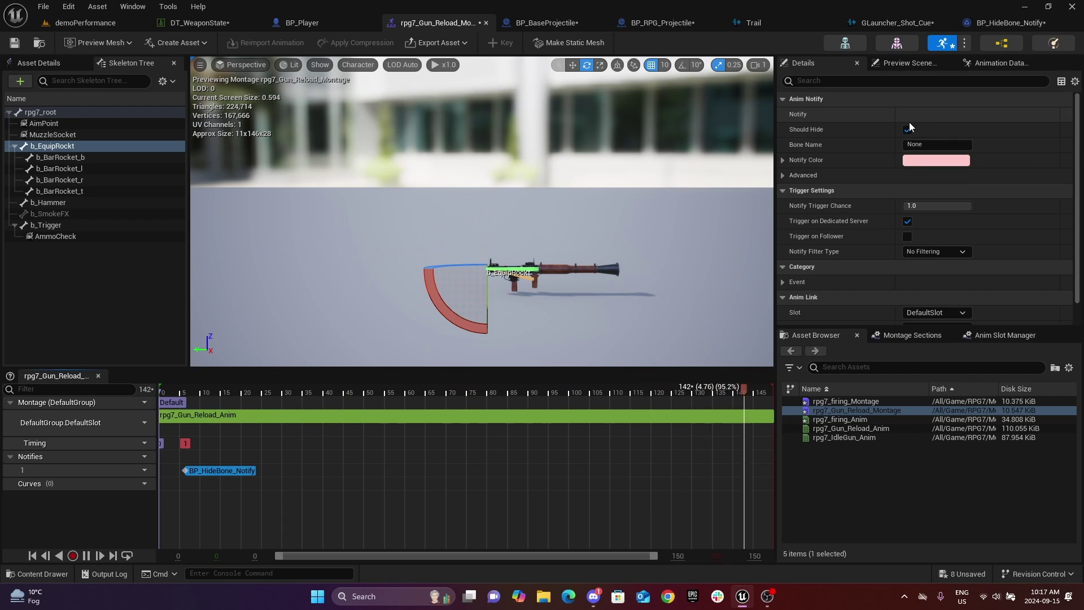
Step: Uncheck Should Hide, set Bone Name to b_EquipRockt, and save the reload montage
{"action": "left_click", "coordinate": [907, 129]}
{"action": "left_click", "coordinate": [916, 145]}
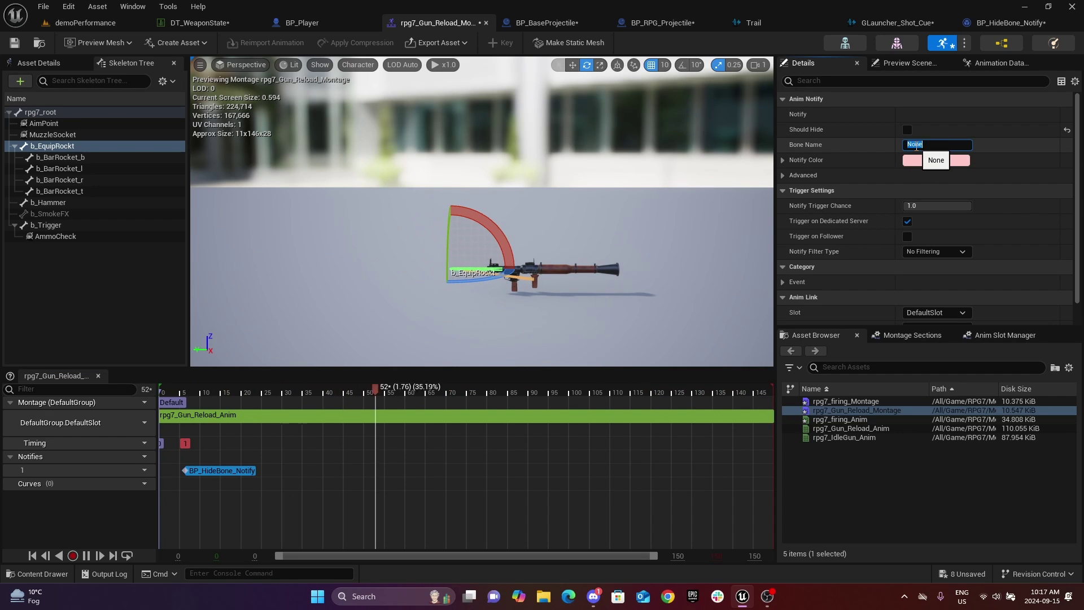
{"action": "type", "text": "b_EquipRockt"}
{"action": "key", "text": "Return"}
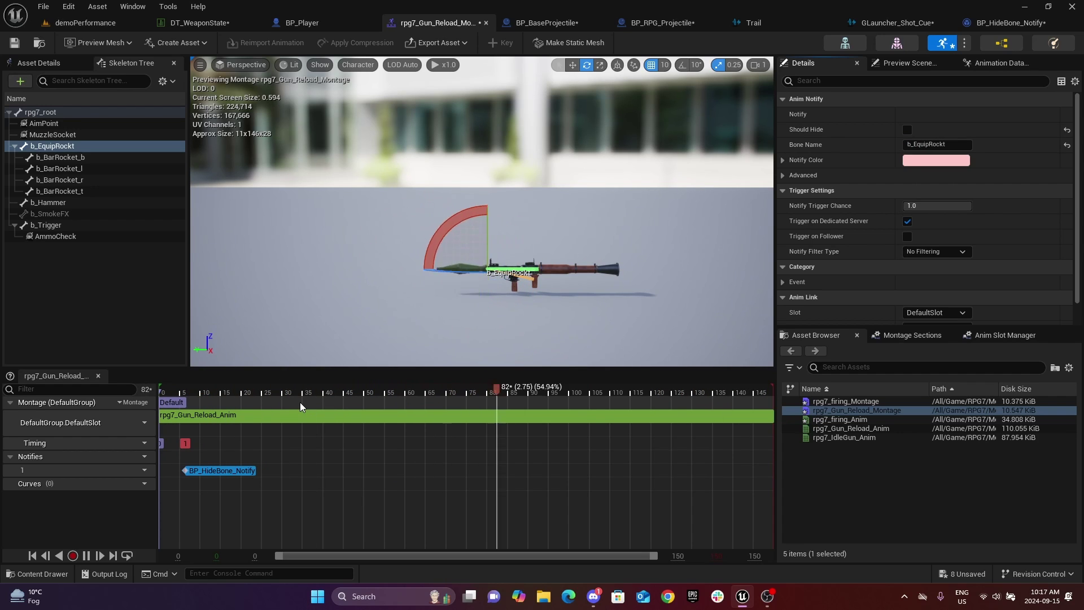
{"action": "left_click", "coordinate": [17, 47]}
{"action": "left_click", "coordinate": [182, 24]}
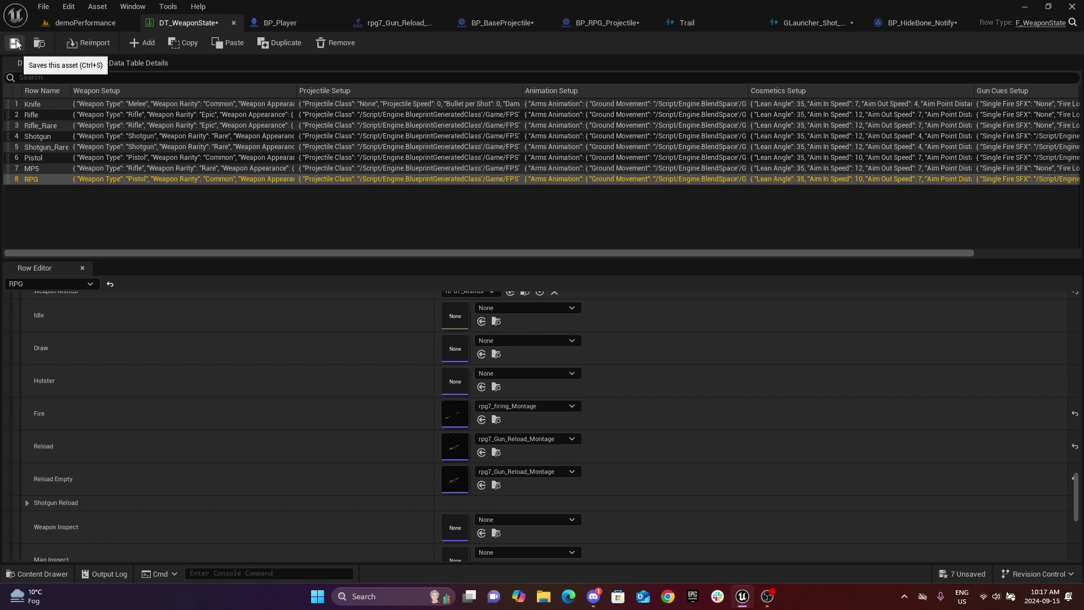
Step: Play demoPerformance, fire and reload the RPG to check the rocket hides and reappears, then stop
{"action": "left_click", "coordinate": [121, 25]}
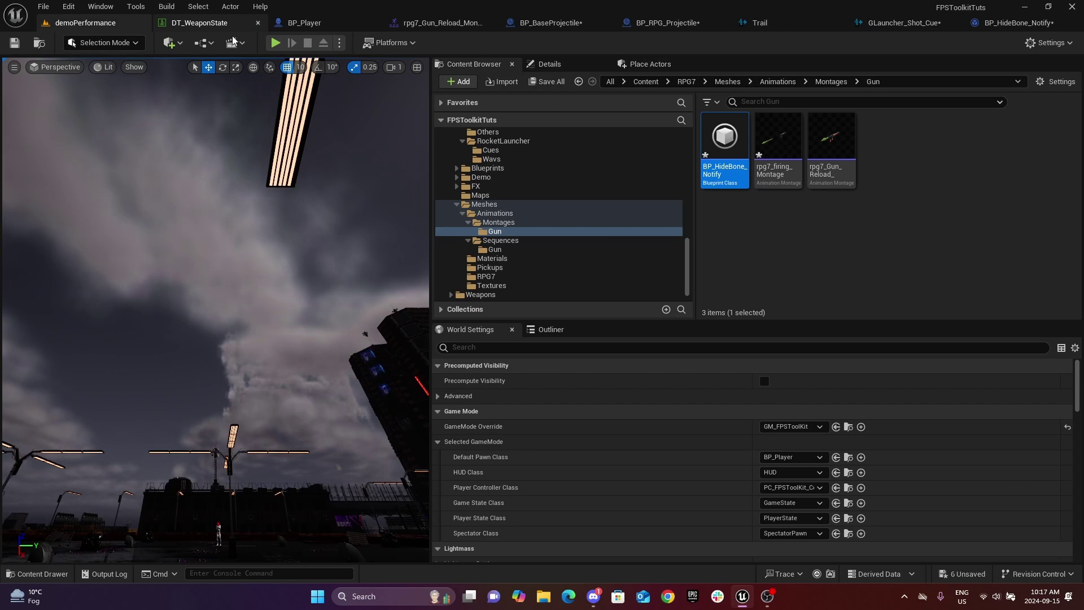
{"action": "key", "text": "alt+p"}
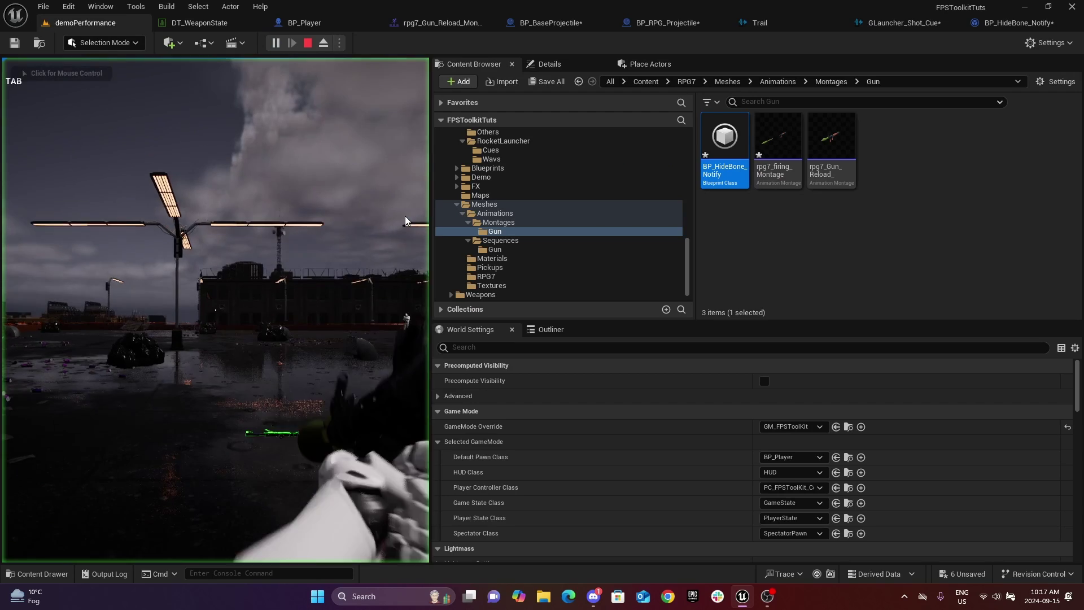
{"action": "left_click_drag", "start_coordinate": [429, 180], "coordinate": [887, 180]}
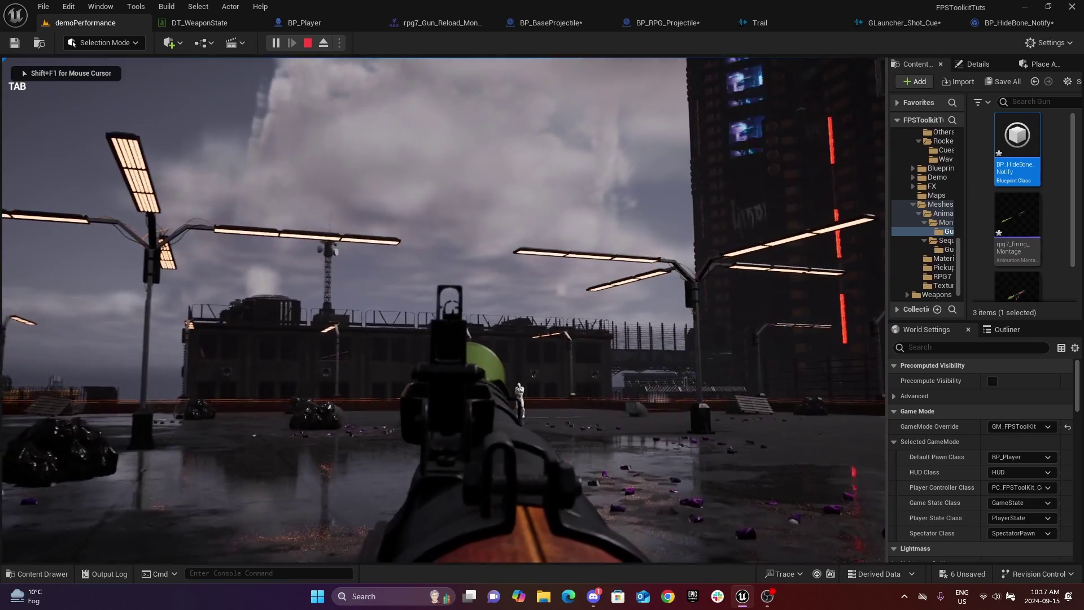
{"action": "key", "text": "r"}
{"action": "key", "text": "w"}
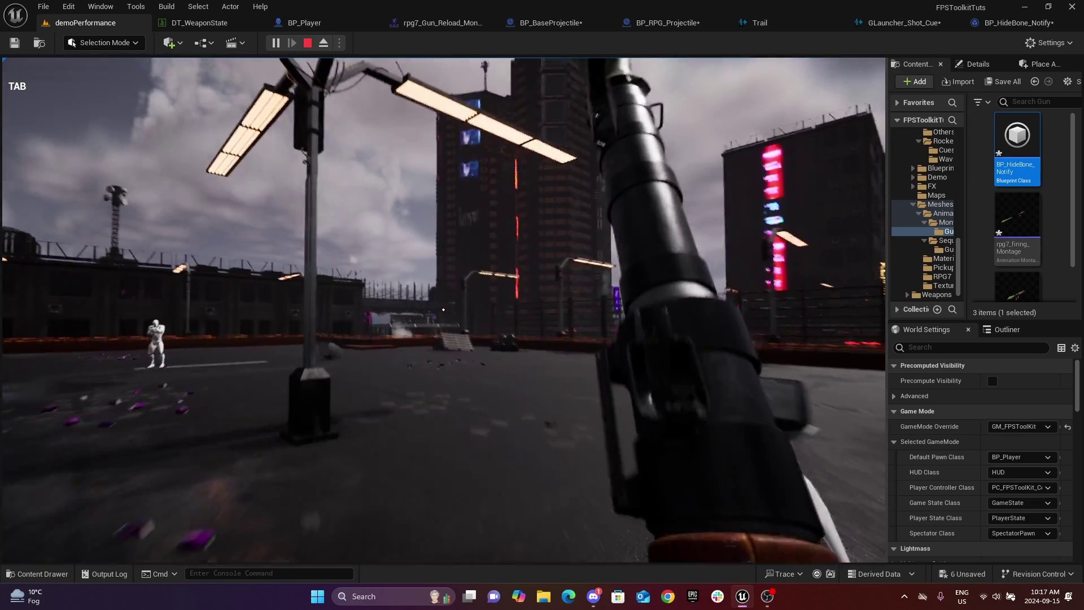
{"action": "left_click", "coordinate": [443, 310]}
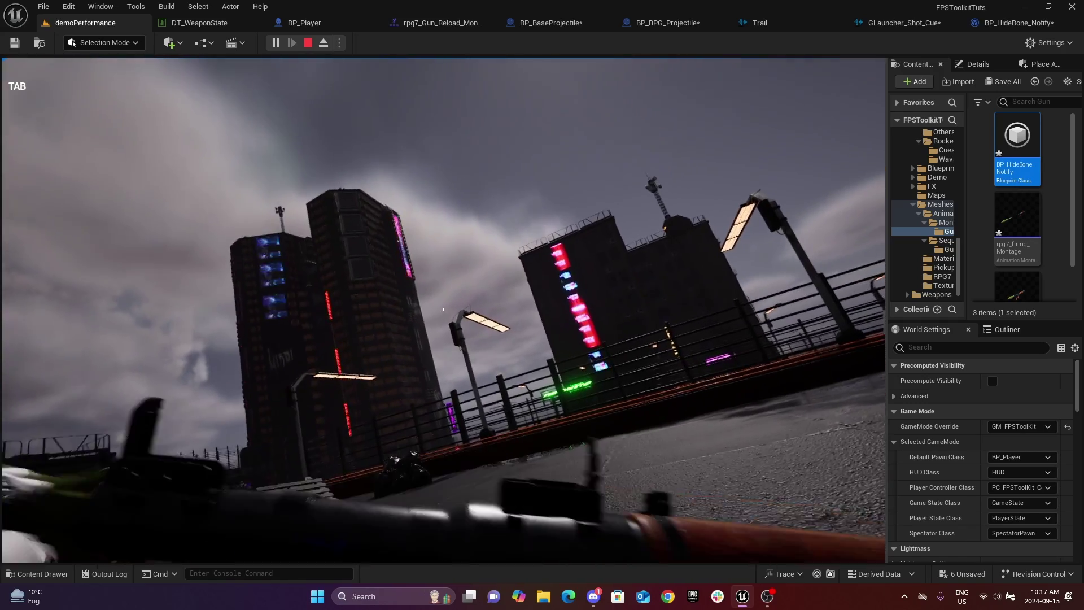
{"action": "key", "text": "r"}
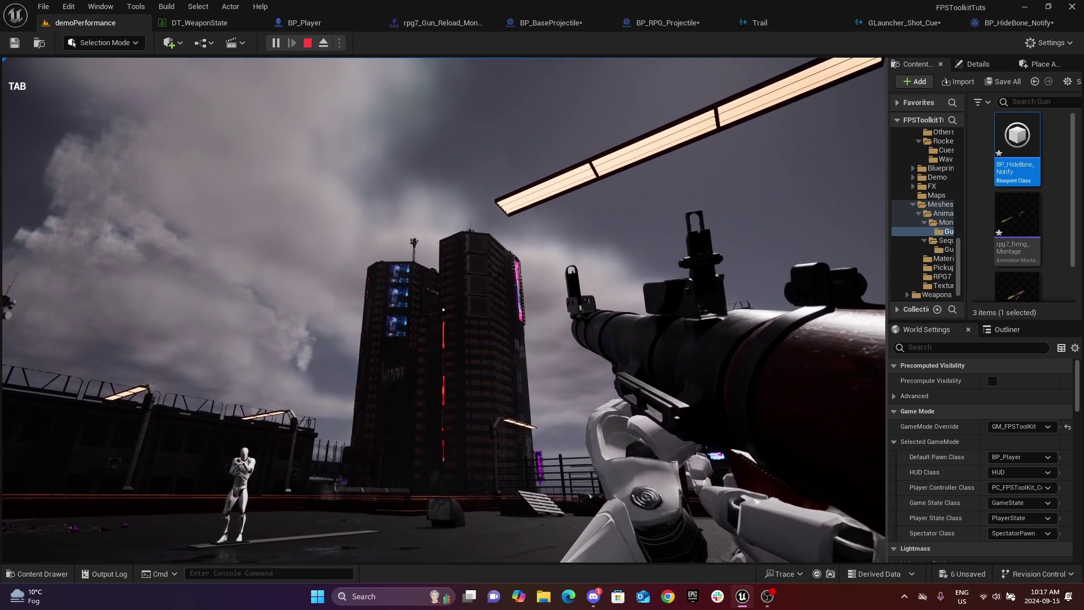
{"action": "key", "text": "Escape"}
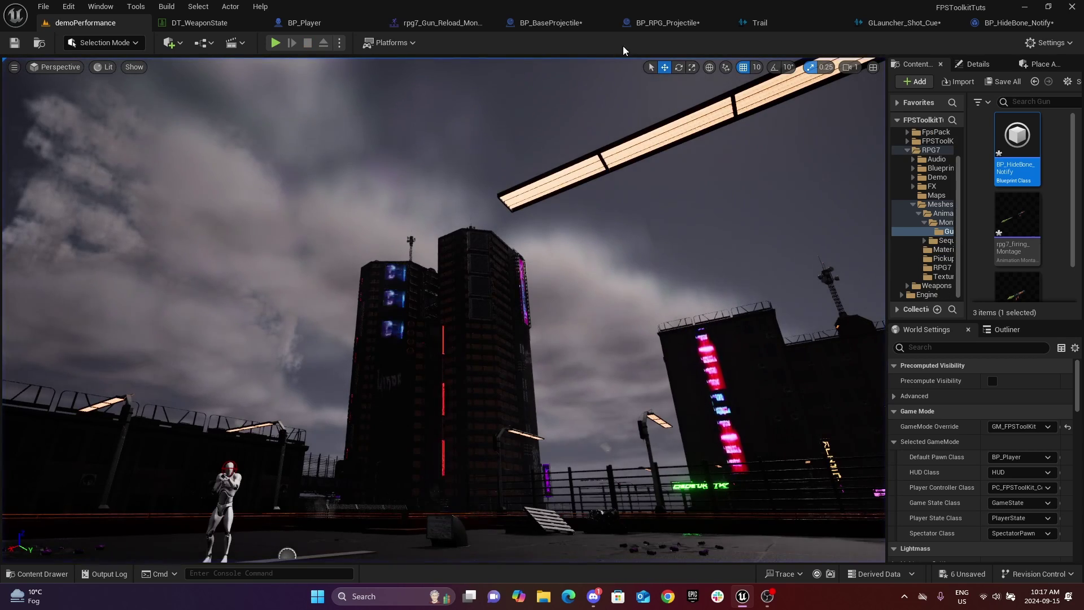
Step: Set BP_RPG_Projectile's Impact VFX class default to P_RocketLauncher_Explosion_01
{"action": "left_click", "coordinate": [672, 23]}
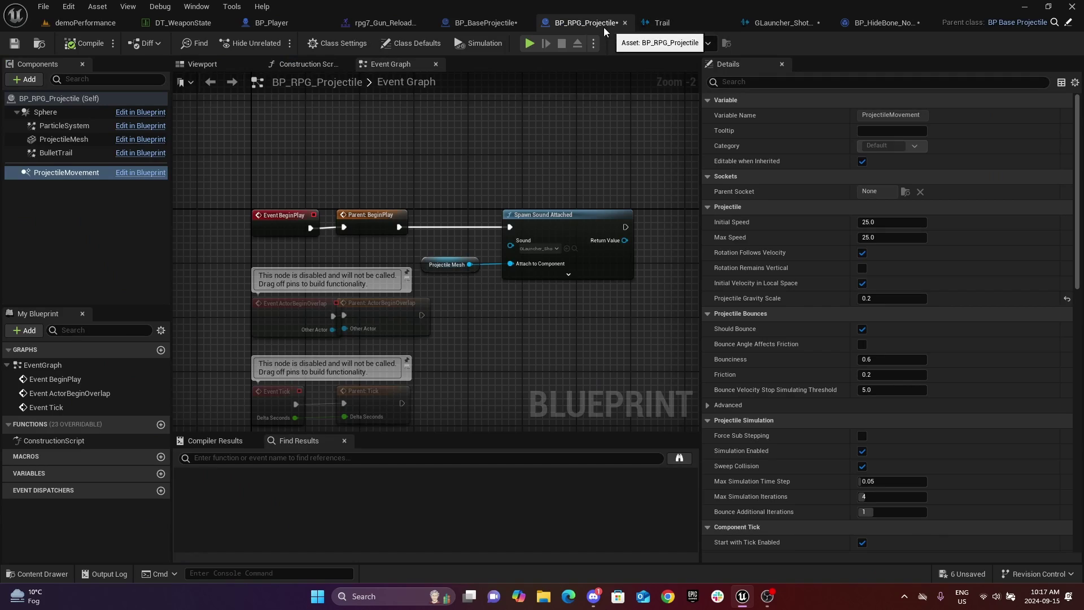
{"action": "left_click", "coordinate": [150, 99]}
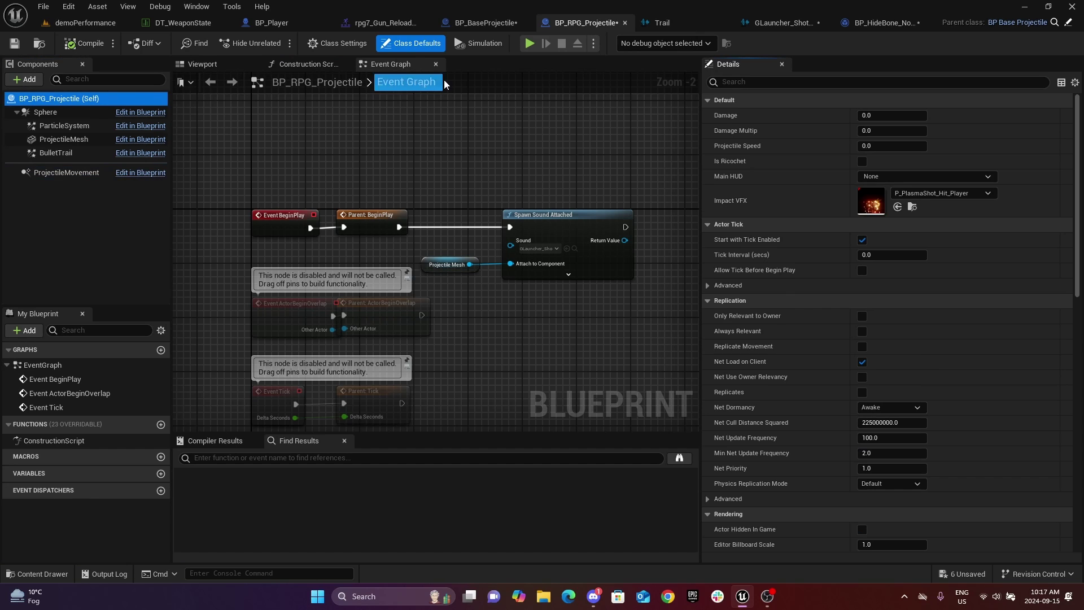
{"action": "left_click", "coordinate": [934, 193]}
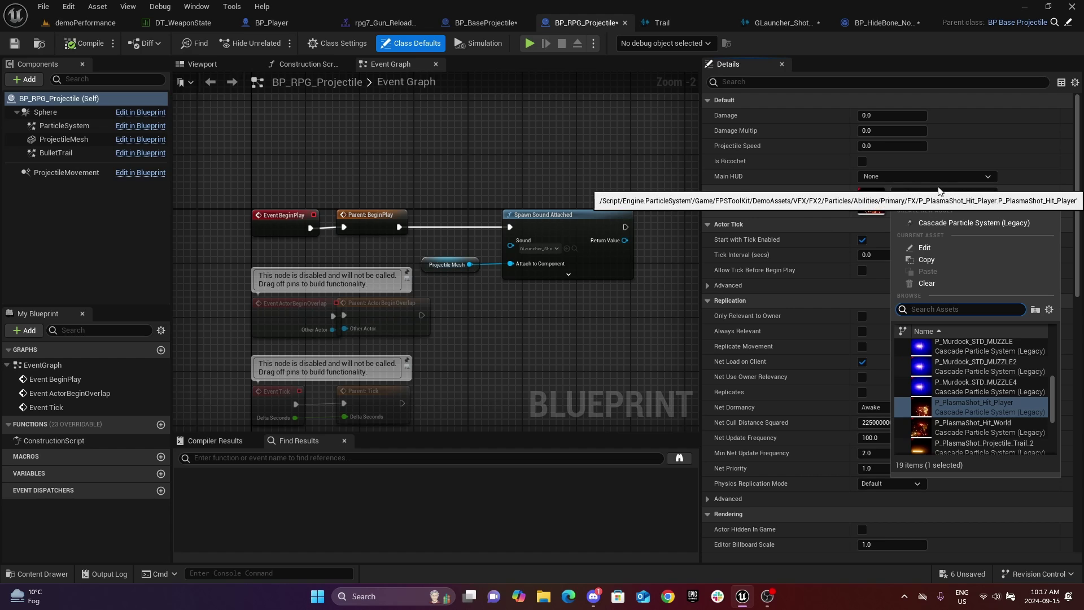
{"action": "type", "text": "rpg"}
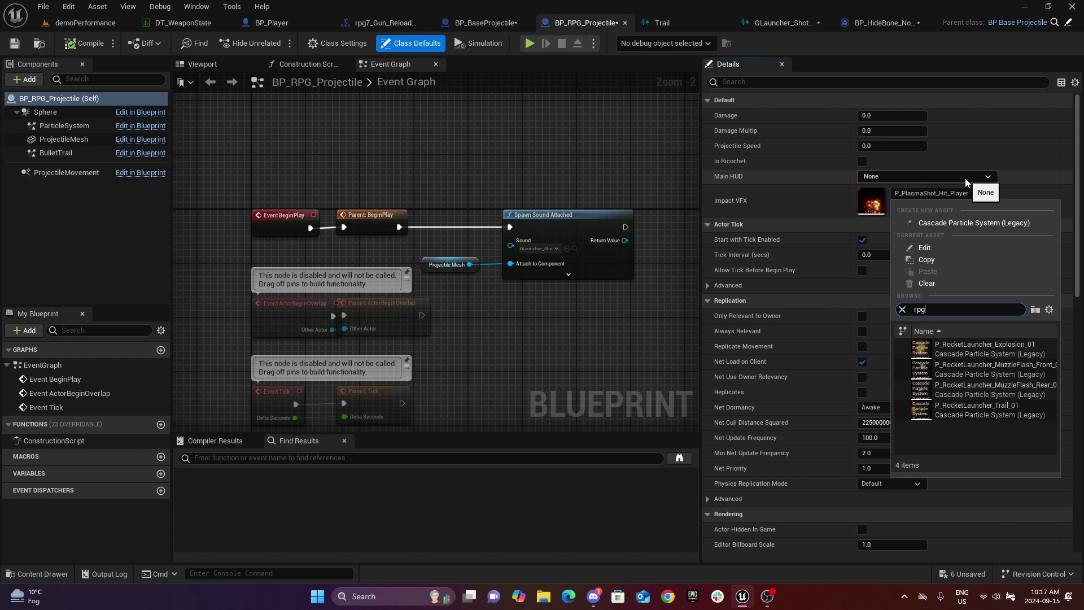
{"action": "left_click", "coordinate": [977, 347]}
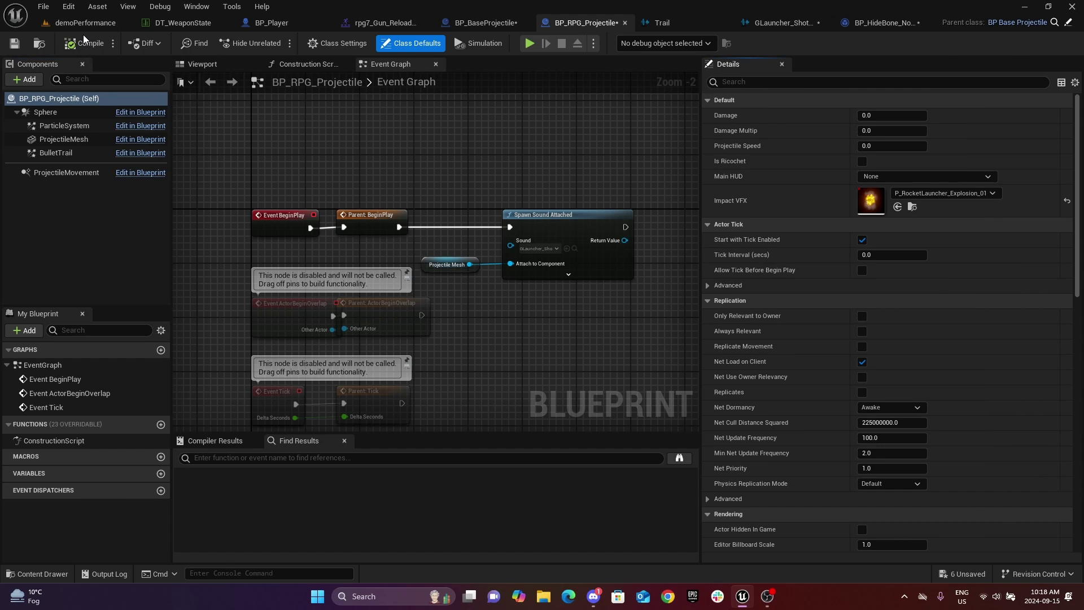
Step: Start a play-in-editor session of the demoPerformance level with Alt+P
{"action": "left_click", "coordinate": [84, 23]}
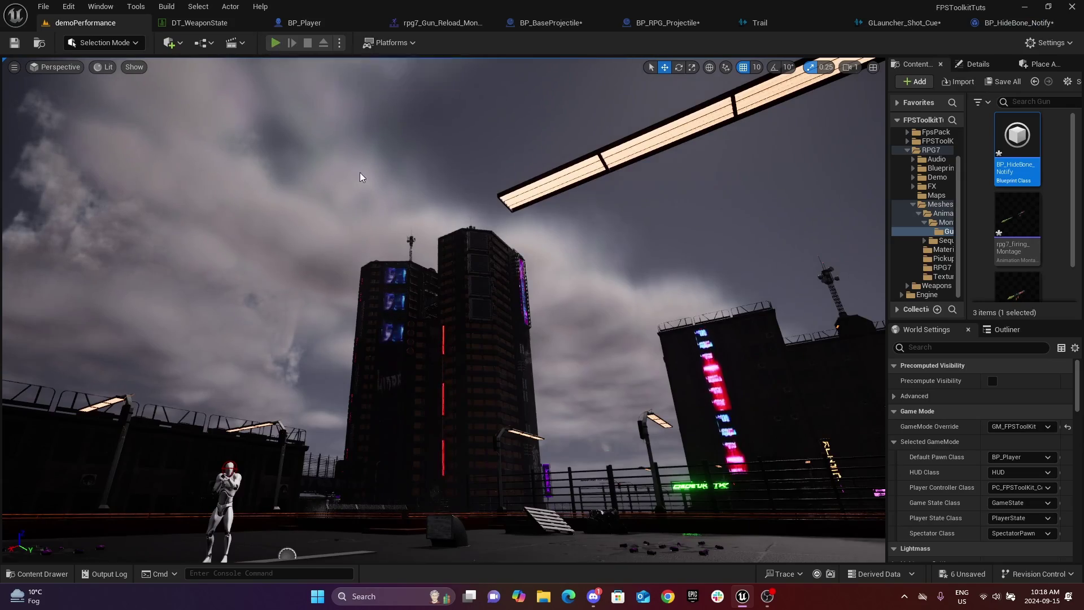
{"action": "key", "text": "alt+p"}
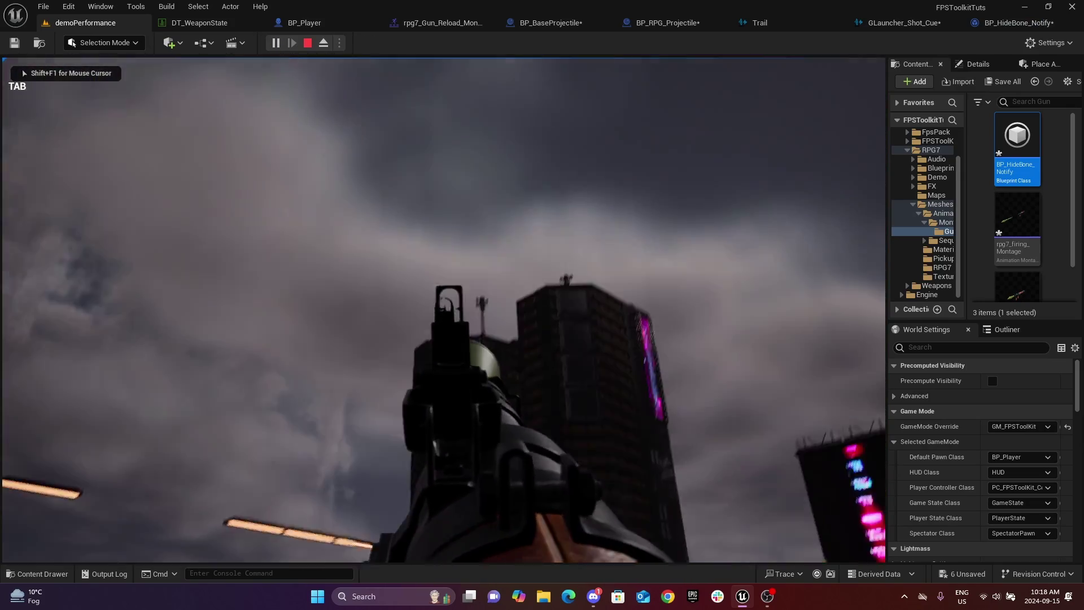